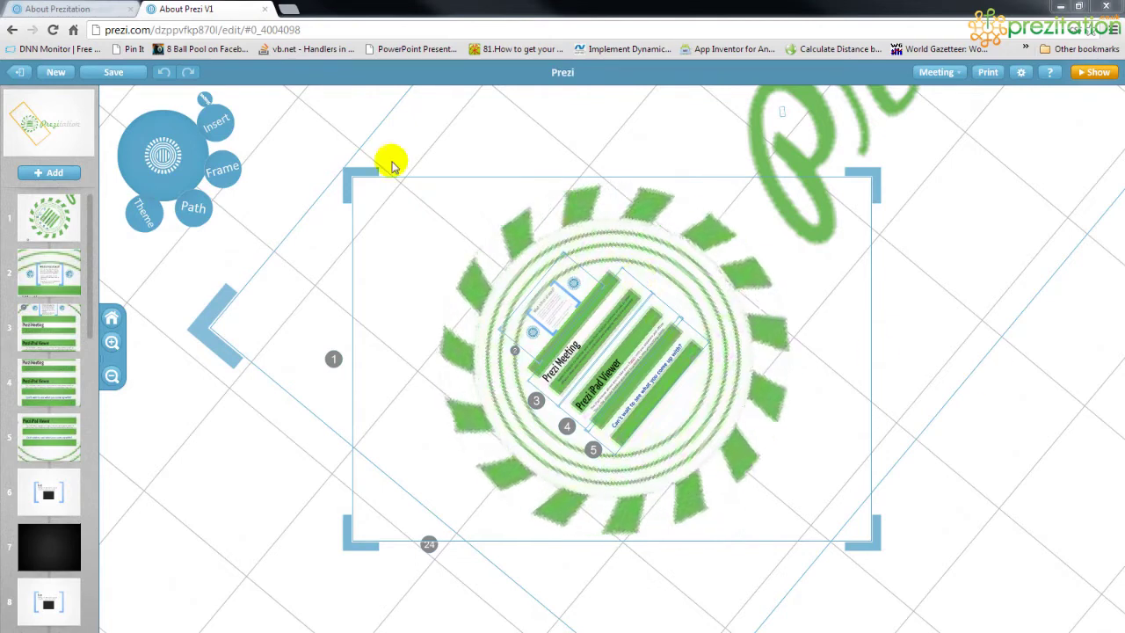
Switch to the About Prezitation presentation and view its frame options and the current theme's advanced customization settings.
click(97, 16)
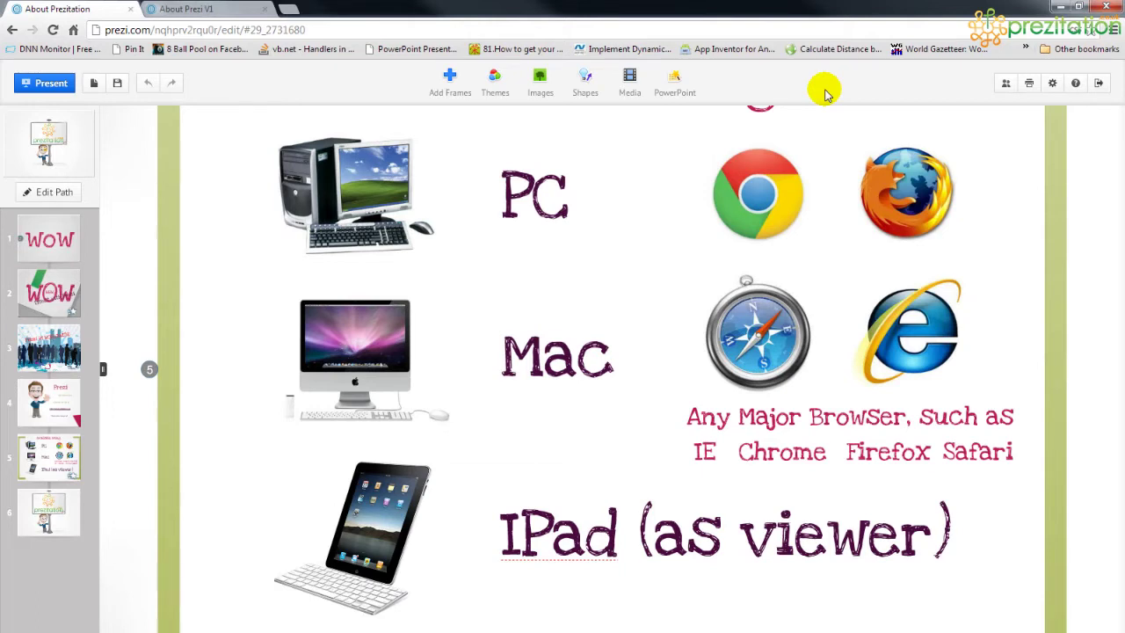
click(453, 88)
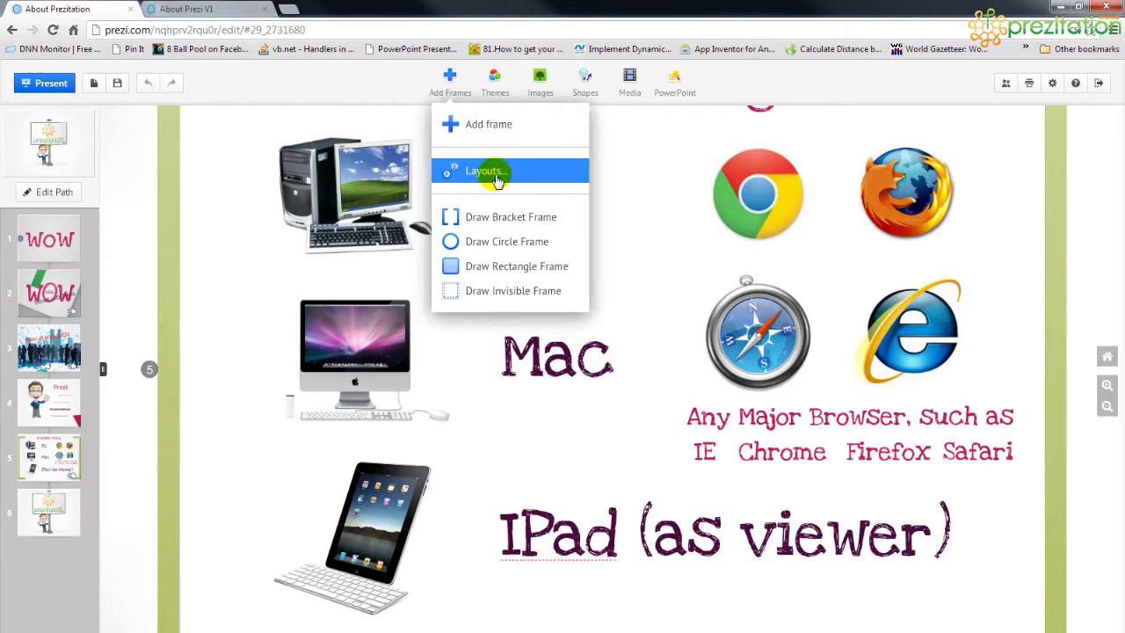
click(495, 87)
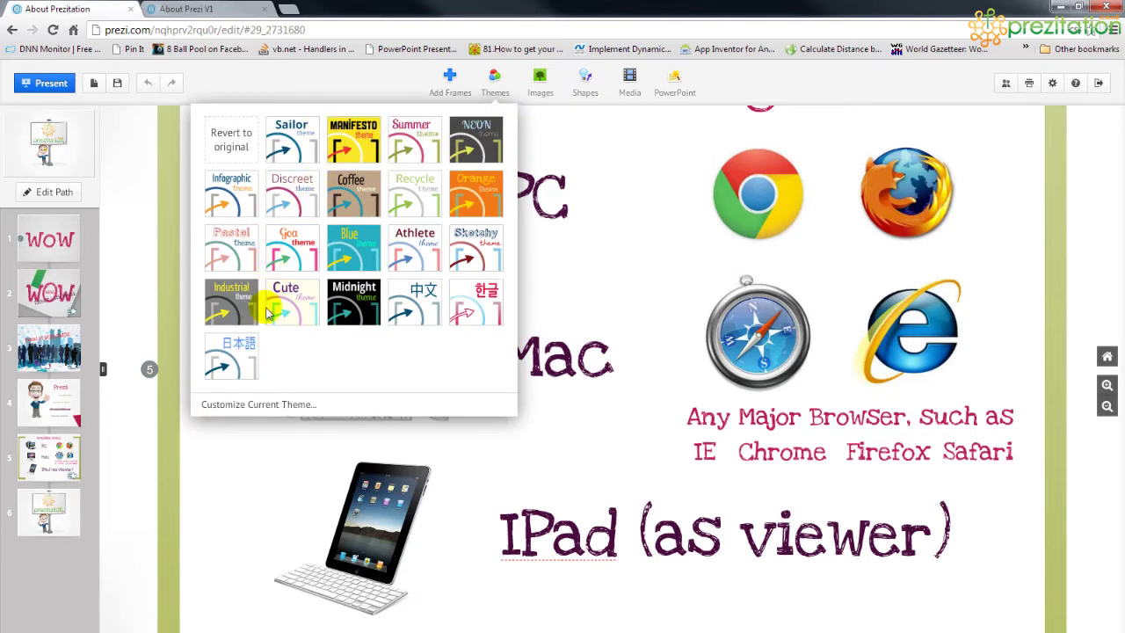
click(276, 413)
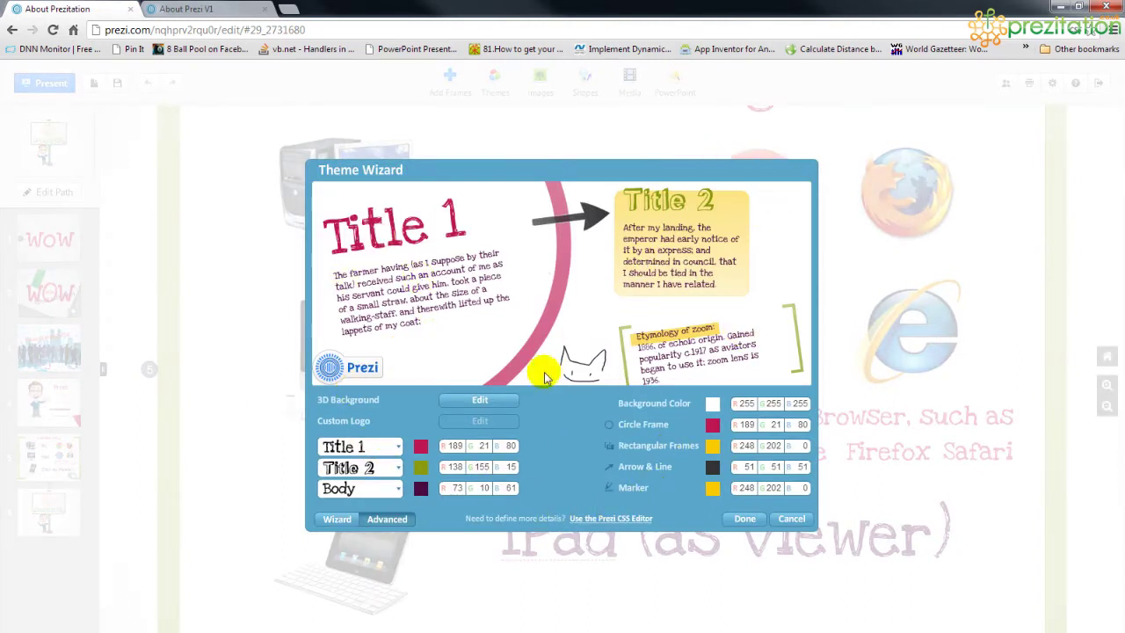
click(787, 518)
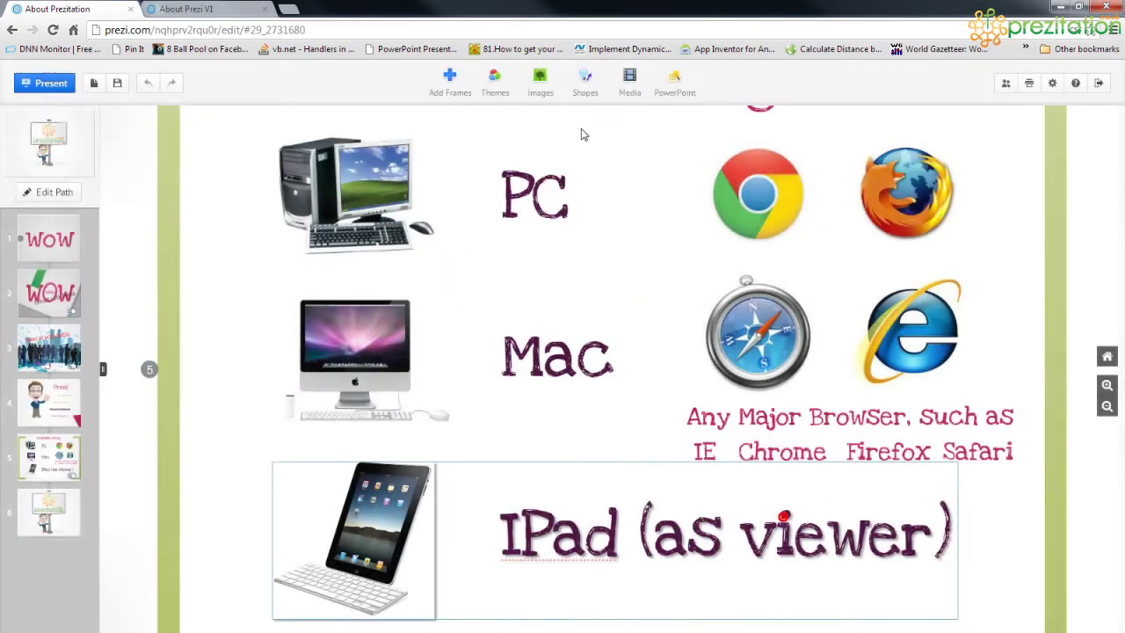
View the image insertion options, including the web image search, and close them without inserting anything.
click(546, 92)
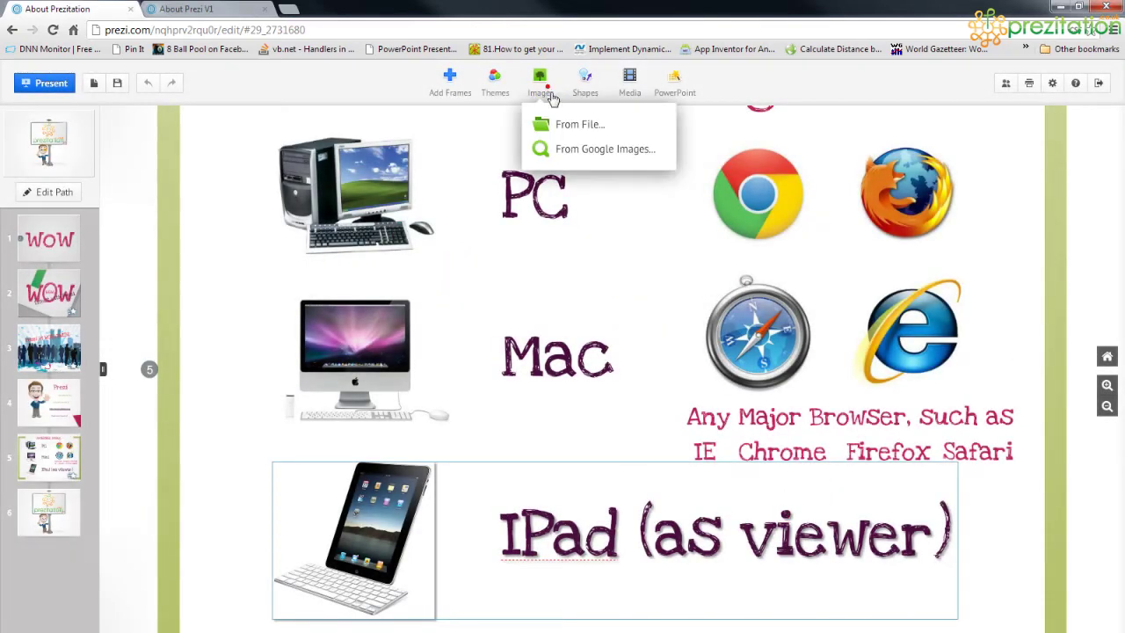
click(582, 164)
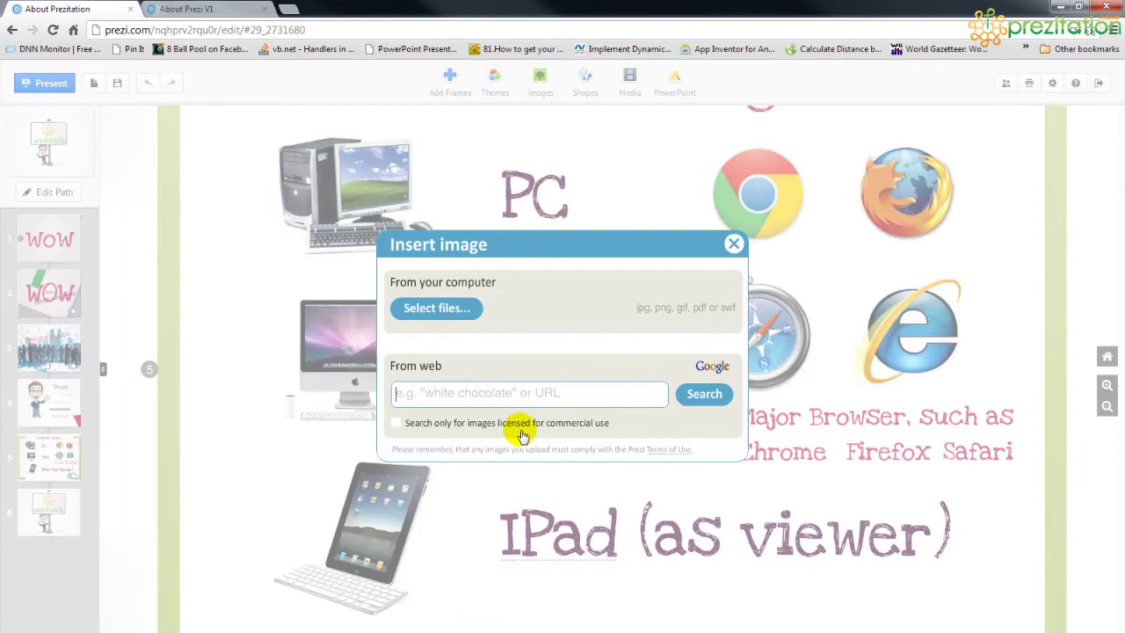
click(729, 250)
Review the shape and media insertion options, and dismiss the file selection dialog without choosing a file.
click(587, 88)
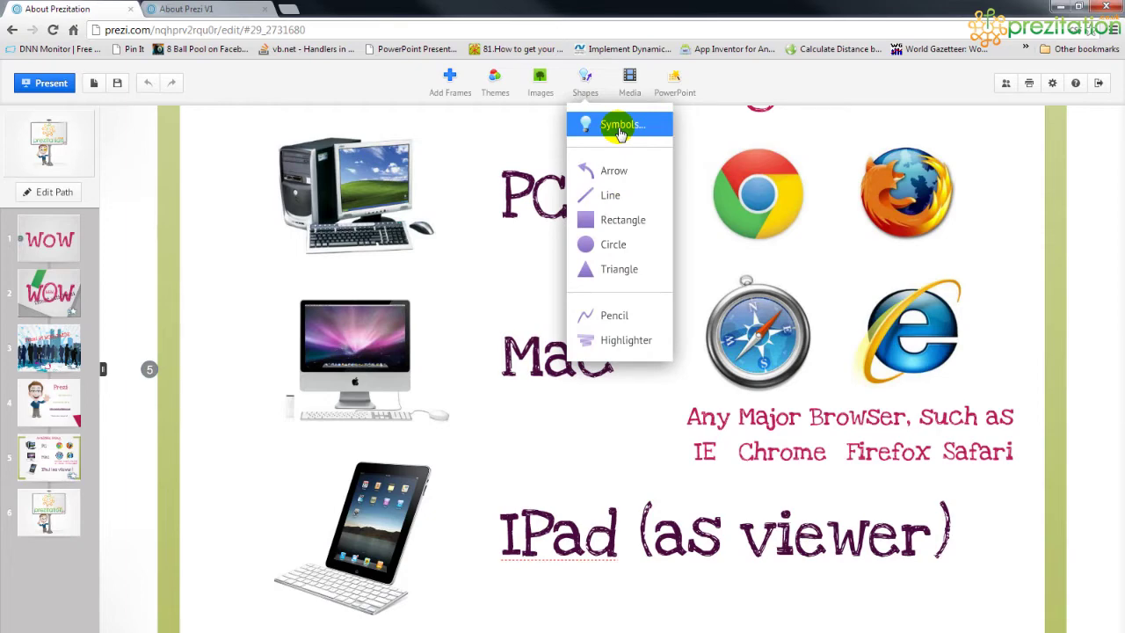
click(629, 83)
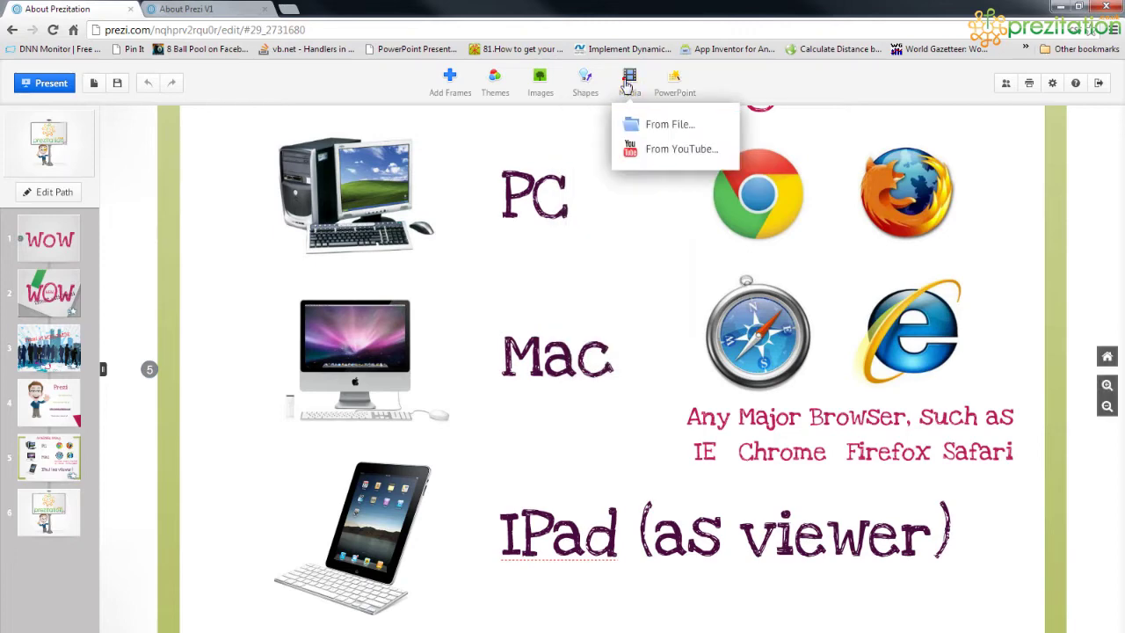
click(668, 127)
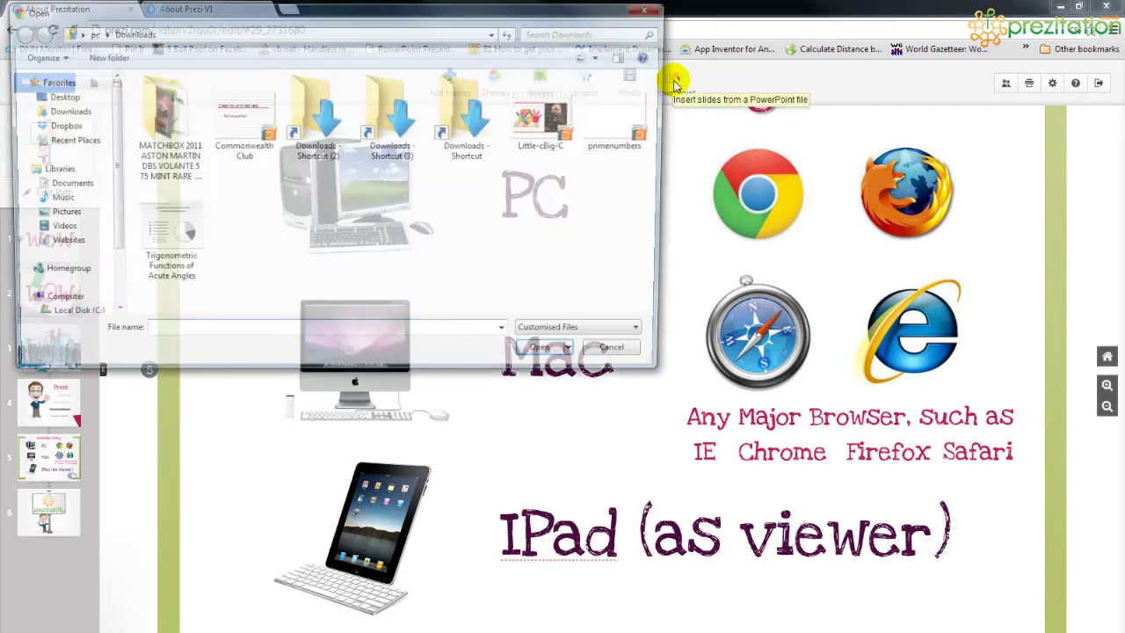
click(624, 356)
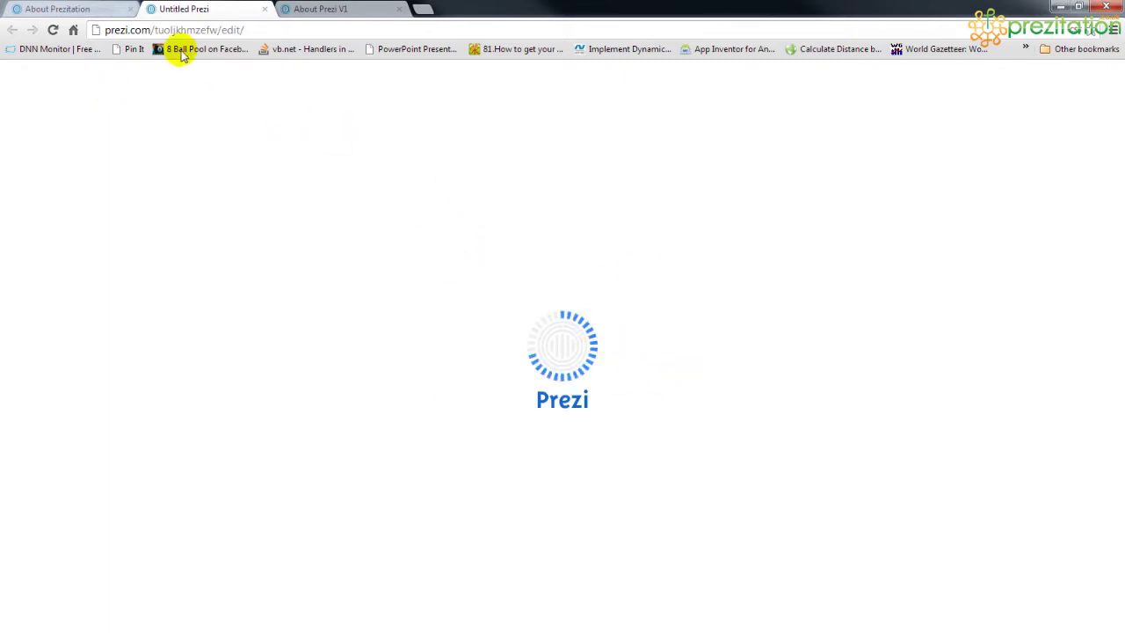
Return to the About Prezitation presentation and save it.
click(83, 9)
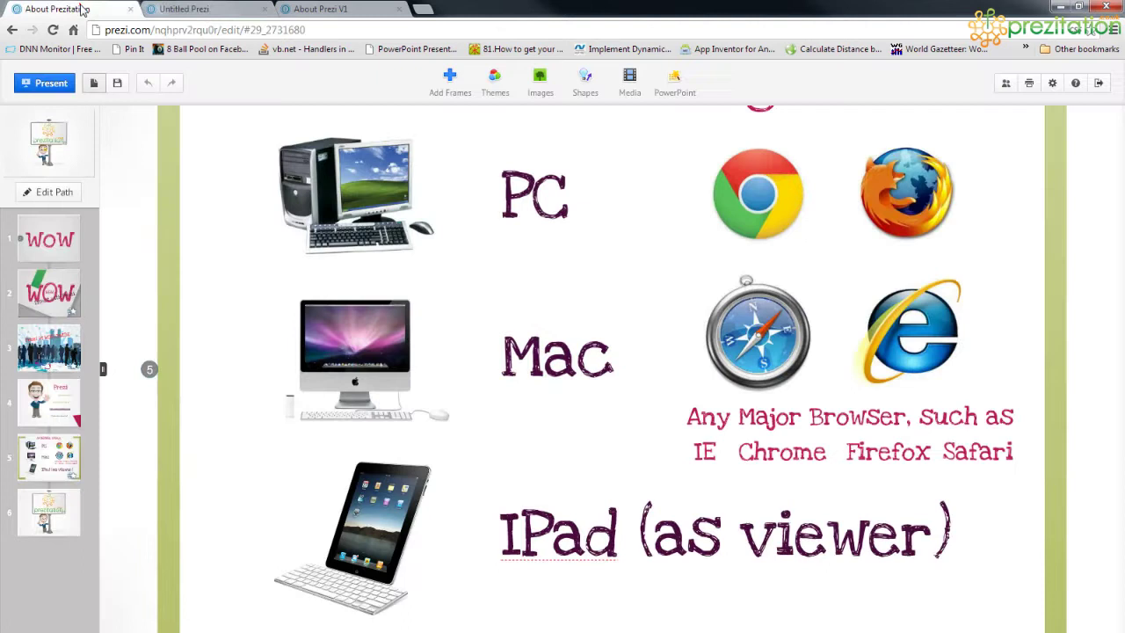
click(116, 85)
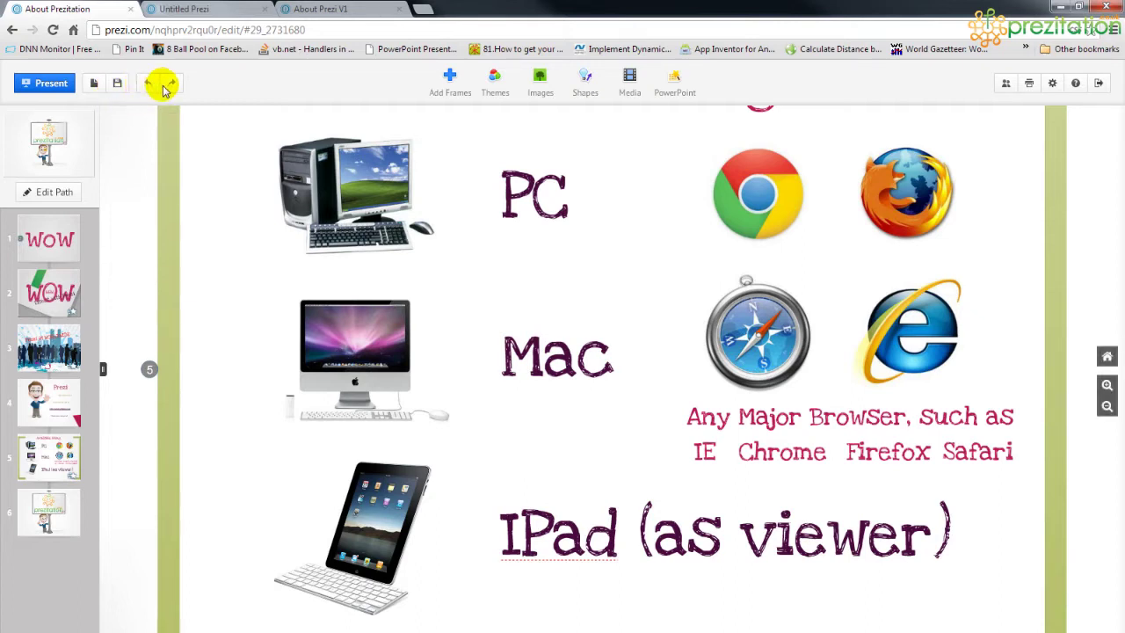
View the presentation's collaboration options and its share link with the social network choices, and close them.
click(1005, 85)
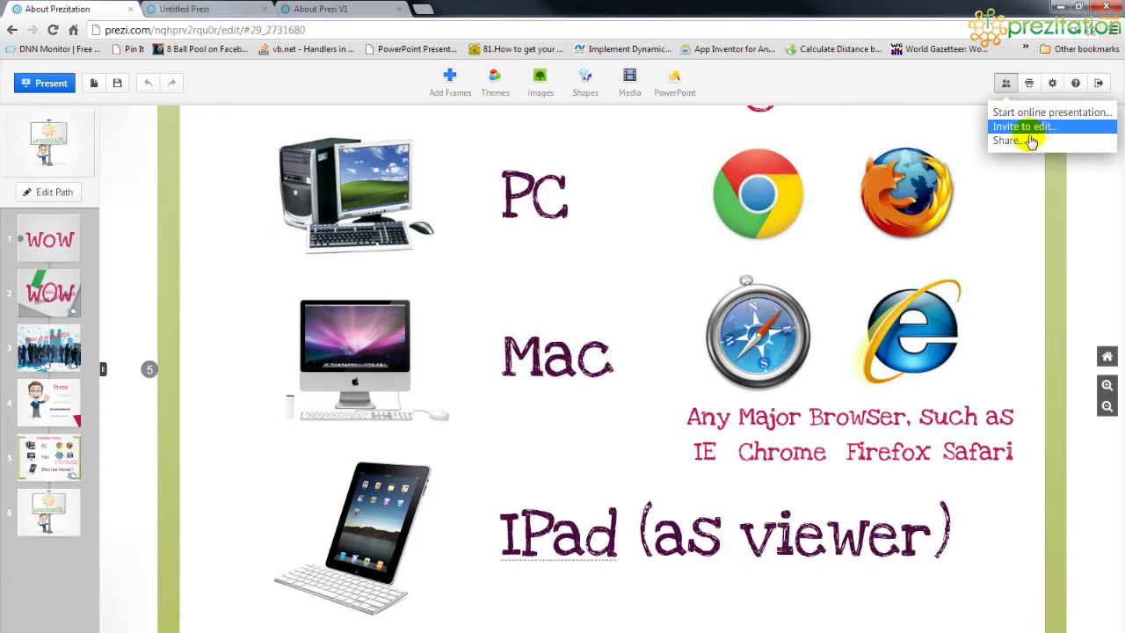
click(1010, 143)
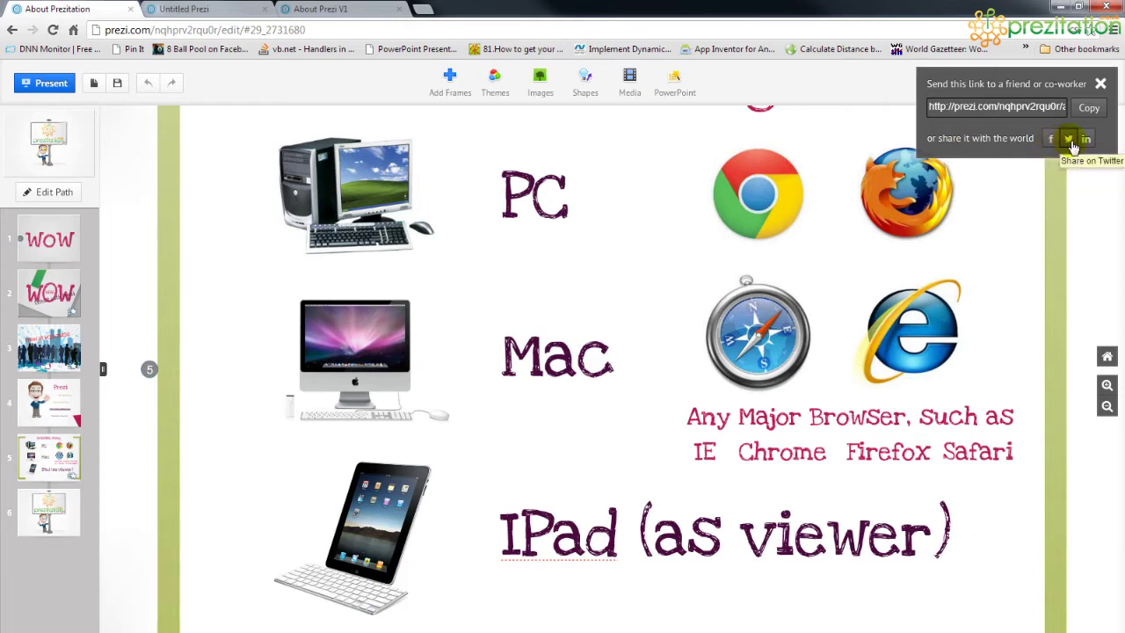
click(1100, 83)
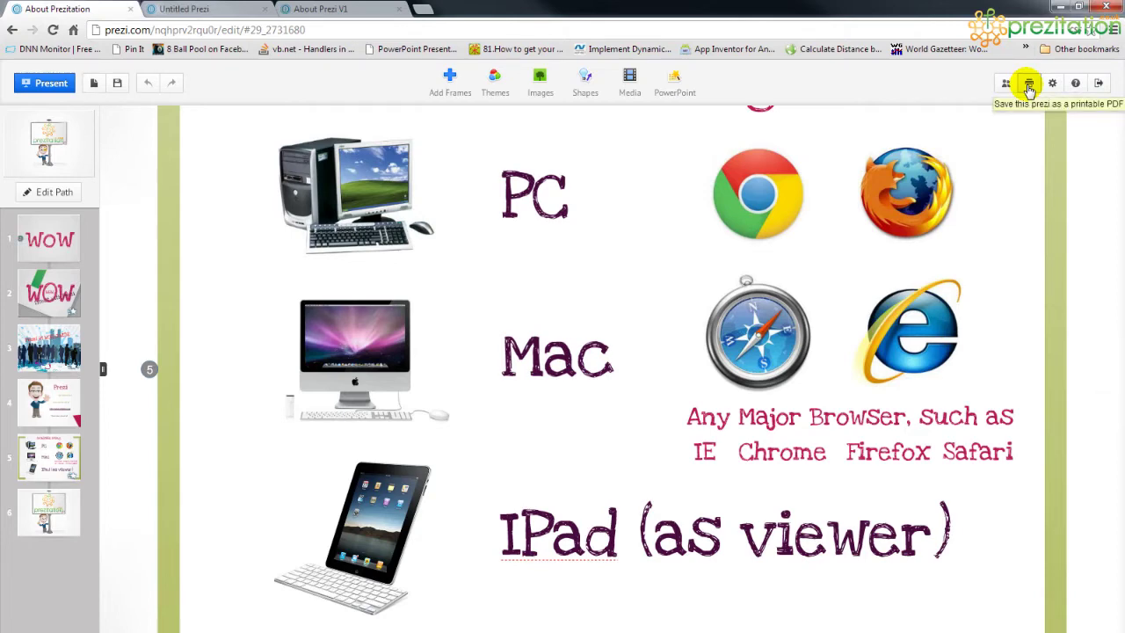
Try the off, 4:3 and 16:9 screen ratios and compare the path thumbnails.
click(1052, 84)
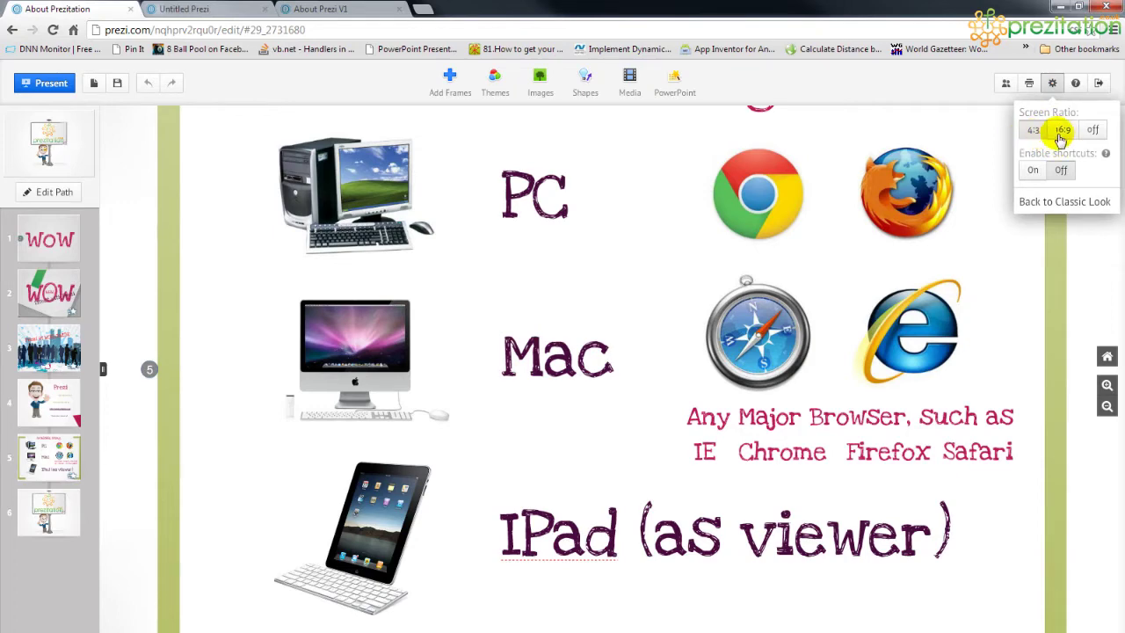
click(1093, 131)
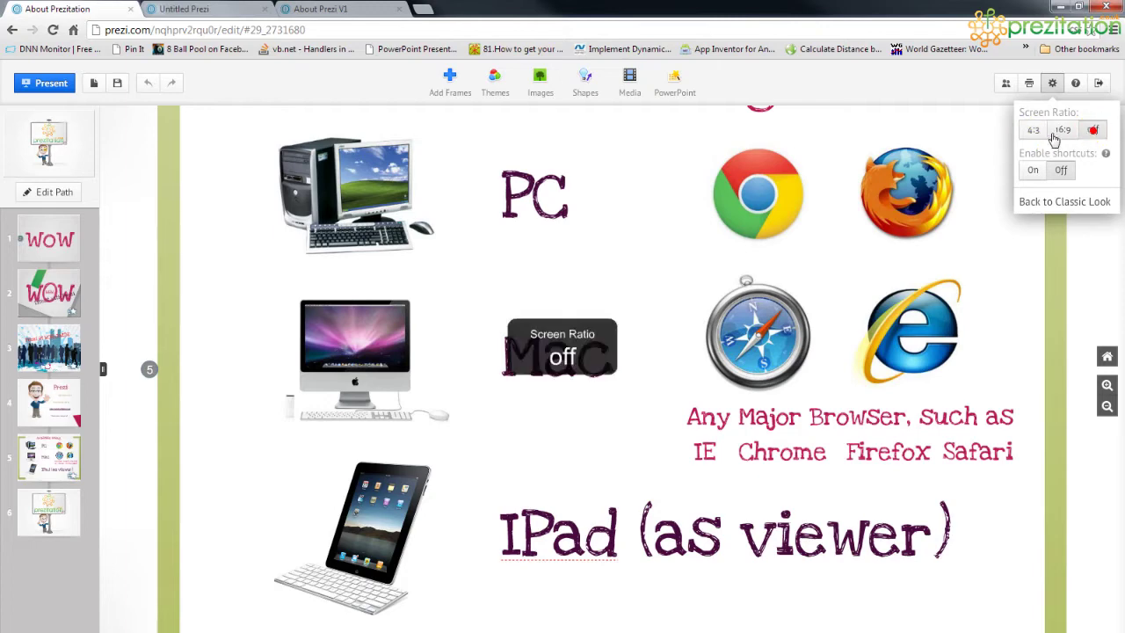
click(1034, 129)
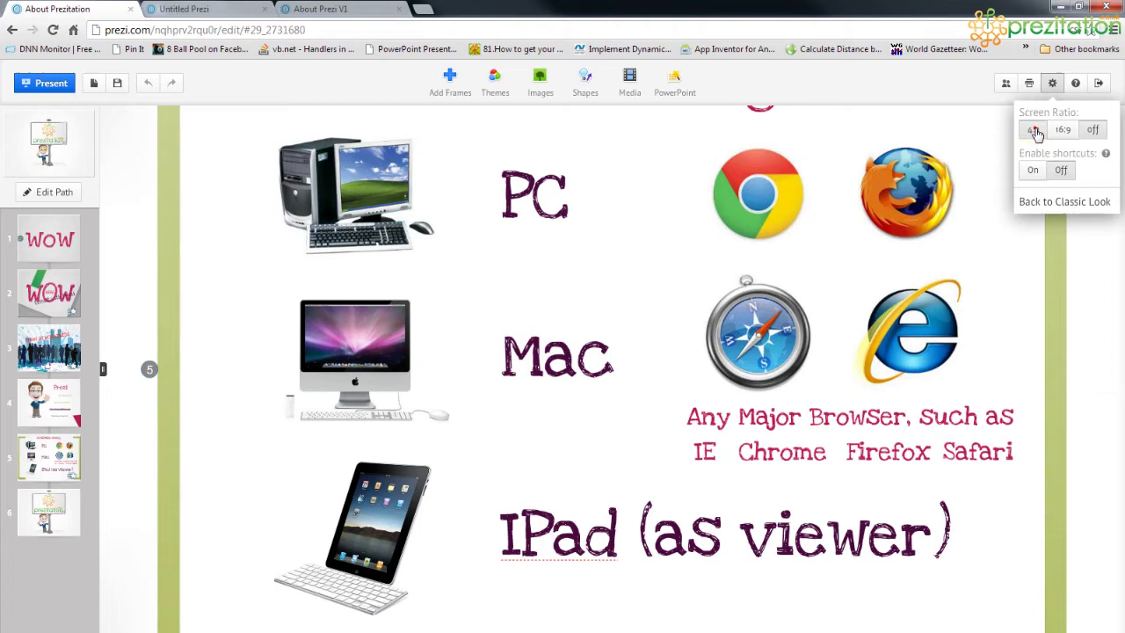
click(1035, 129)
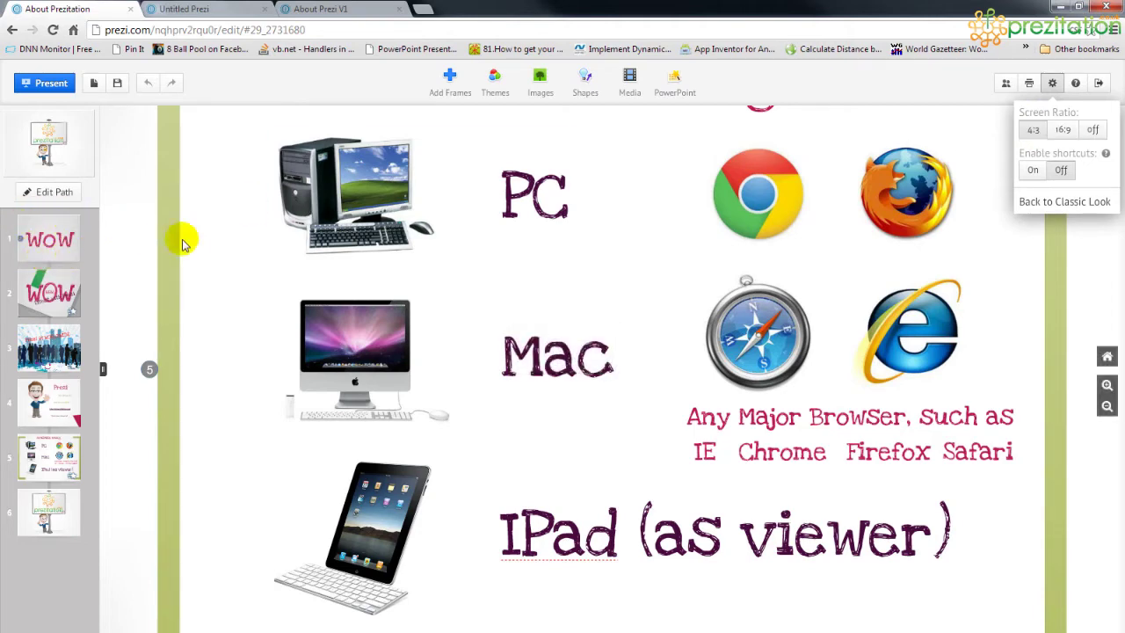
click(1064, 134)
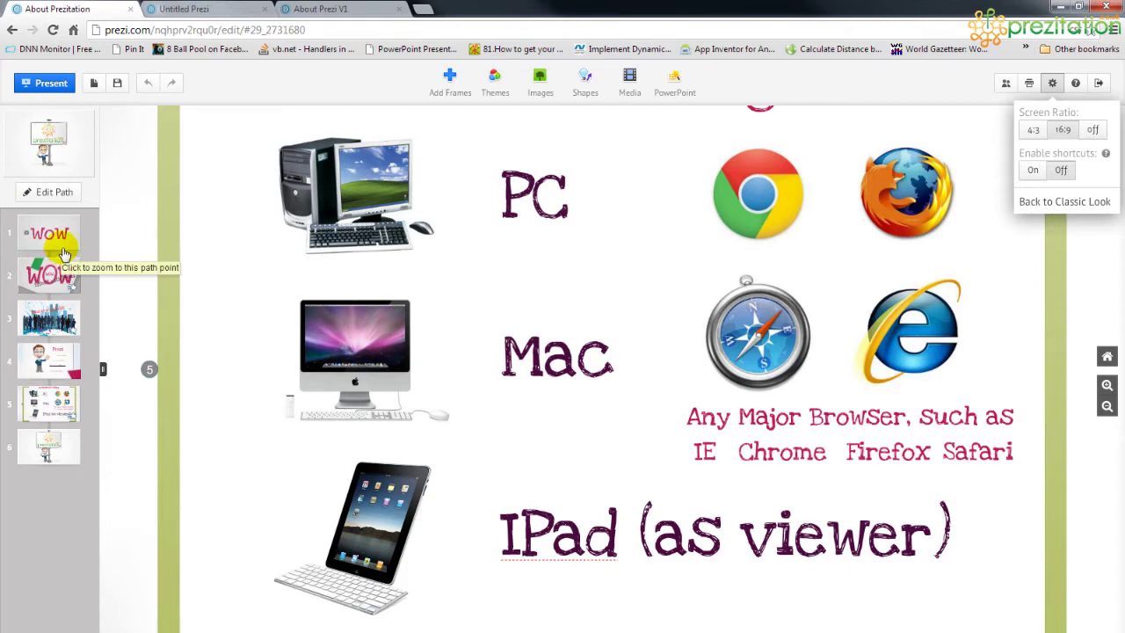
Turn the presentation's screen ratio off and close the settings.
click(1089, 130)
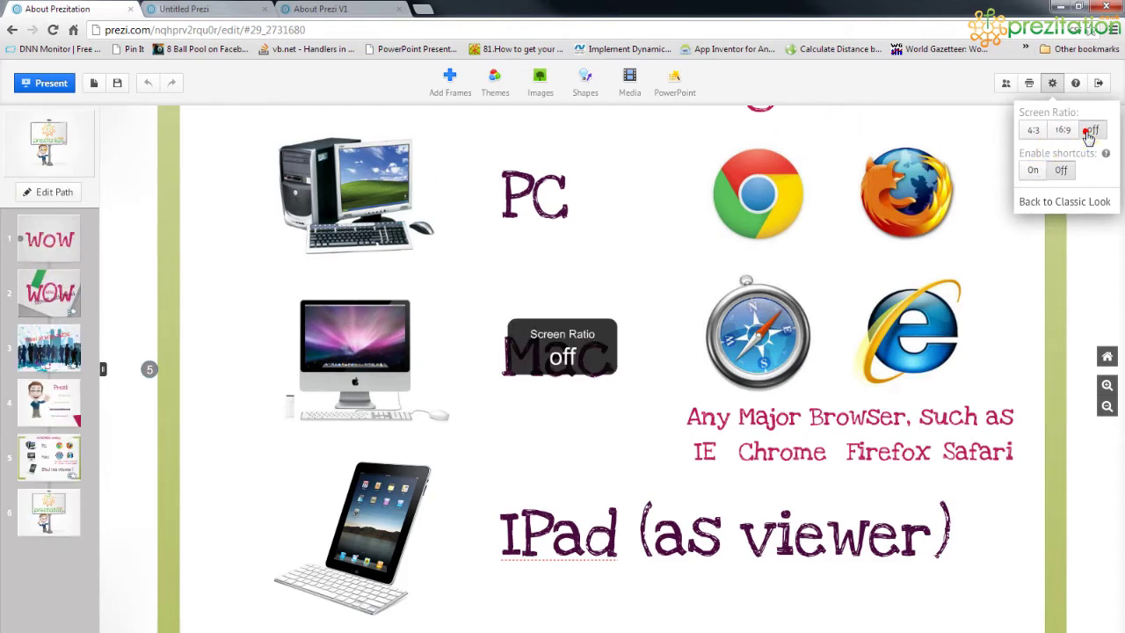
click(1034, 131)
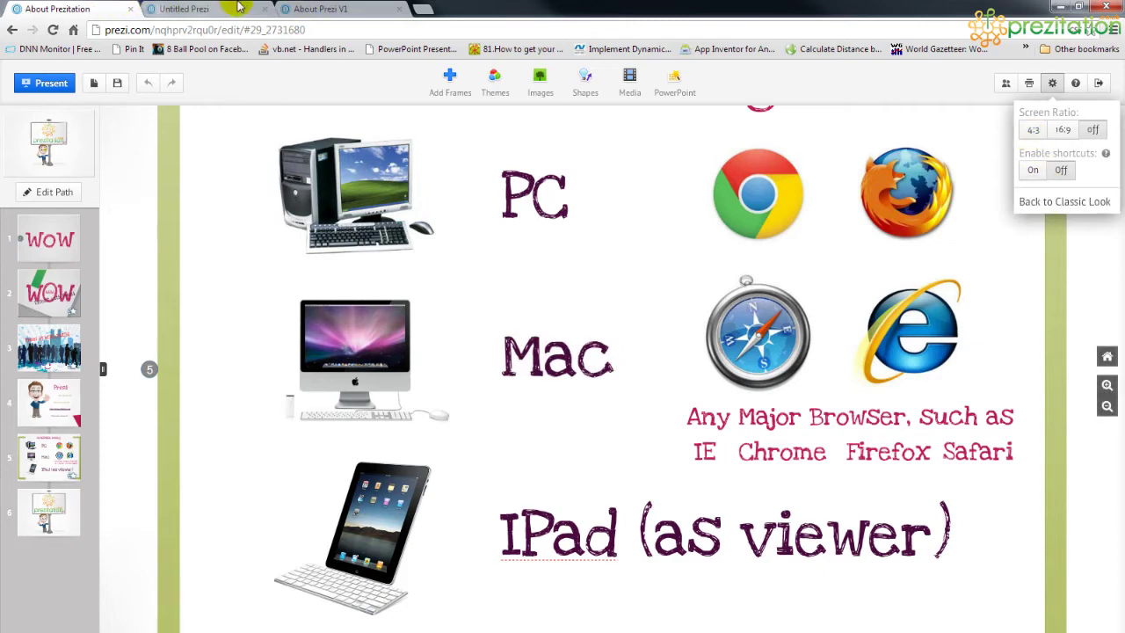
click(329, 9)
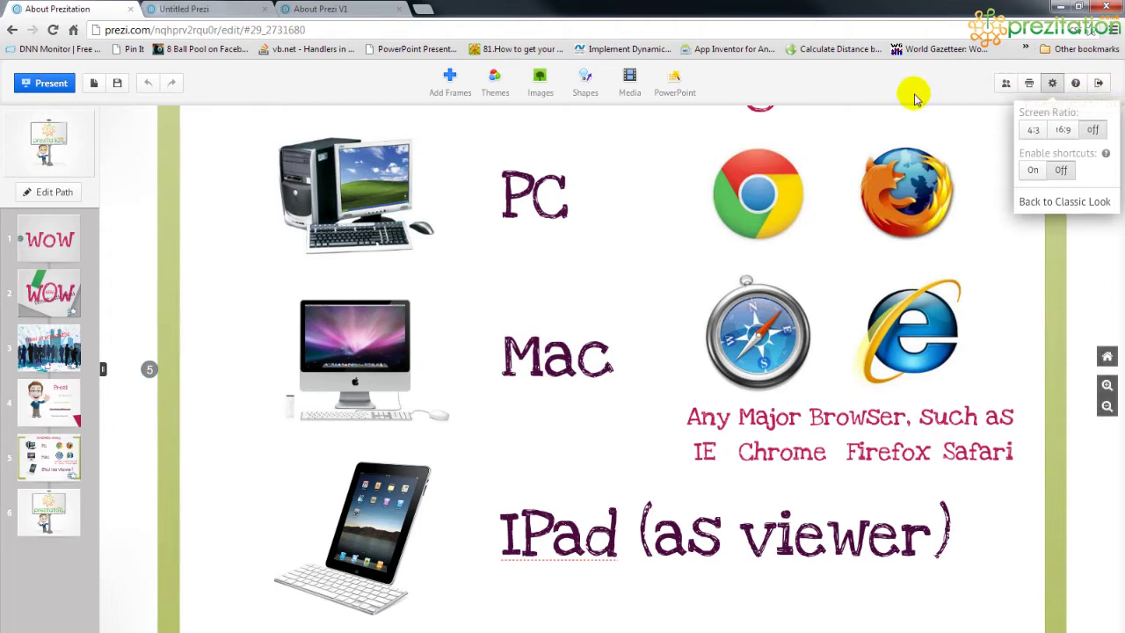
click(120, 373)
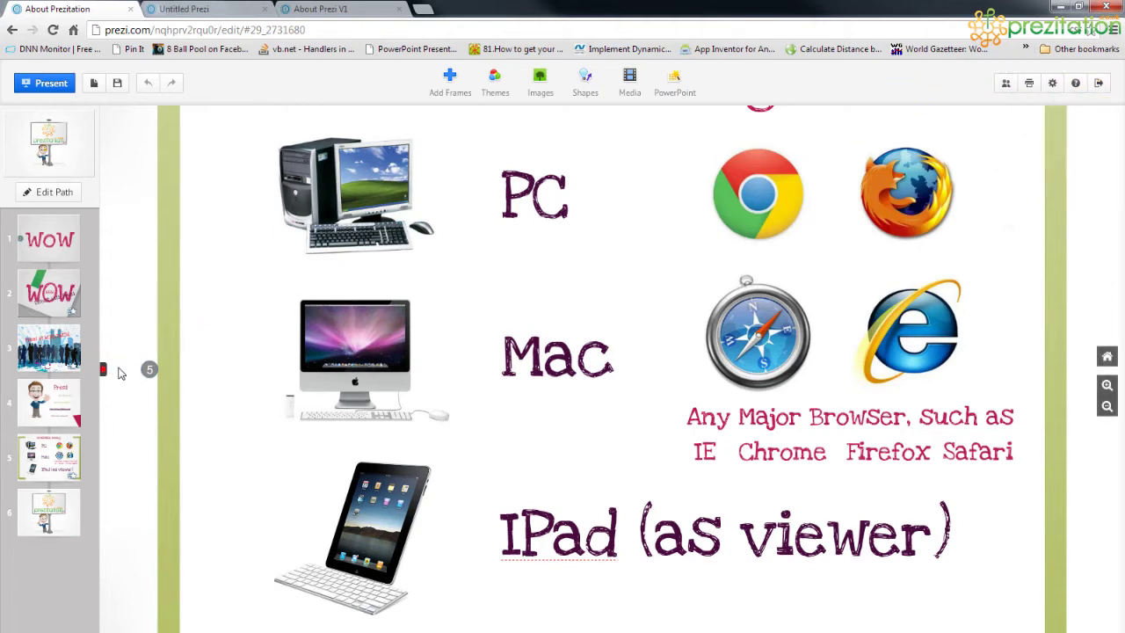
Collapse and restore the path sidebar, and enter and leave path editing without changing the path.
click(104, 370)
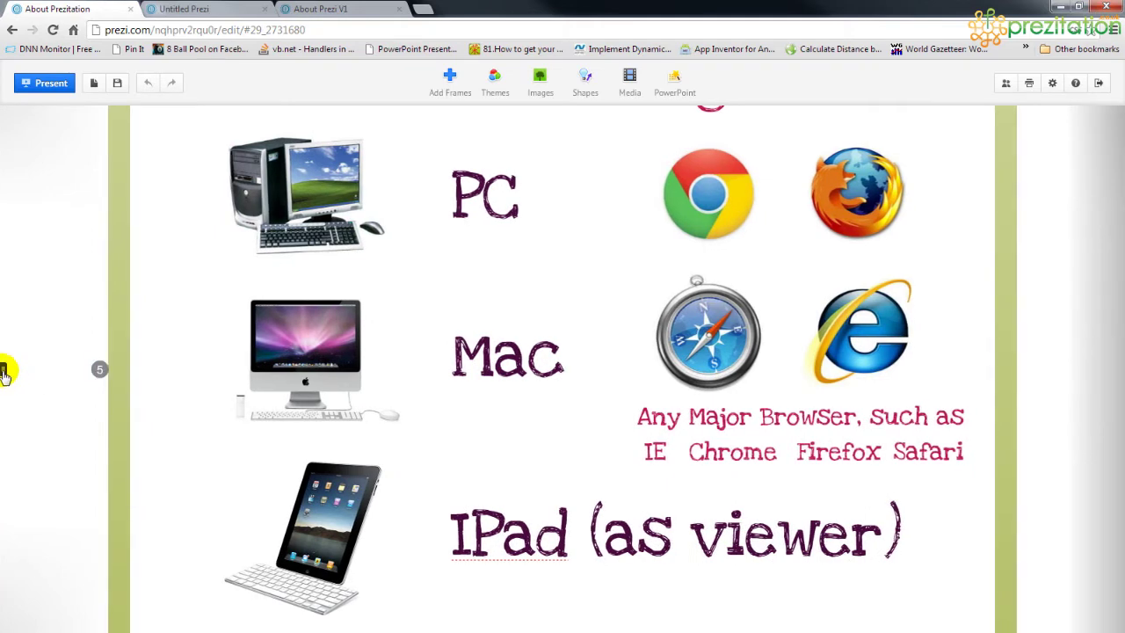
click(3, 371)
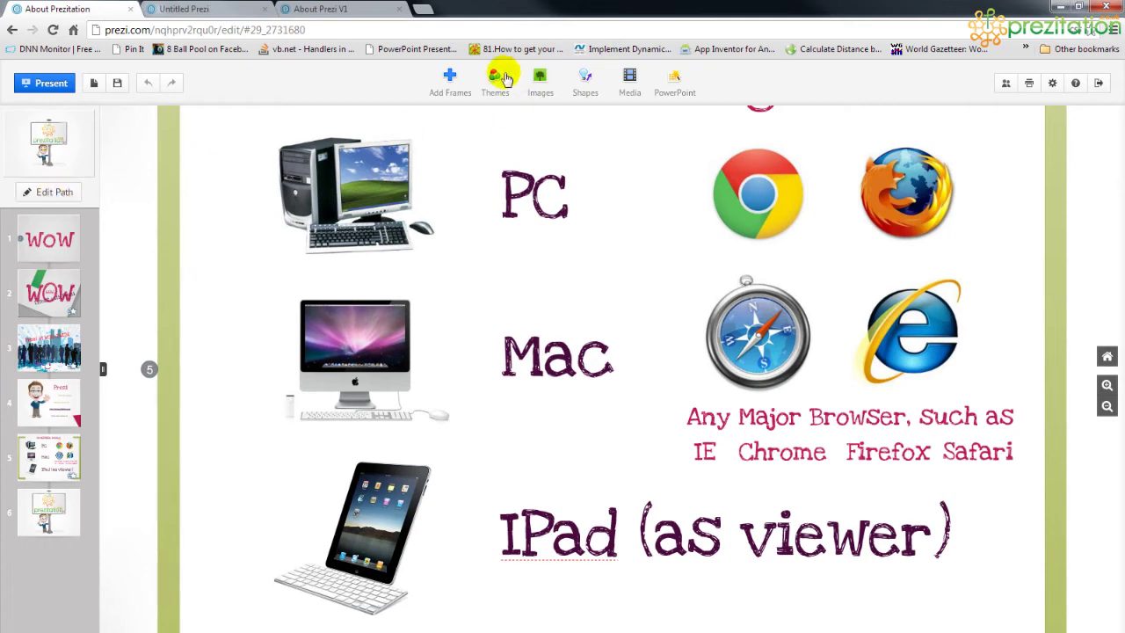
click(46, 195)
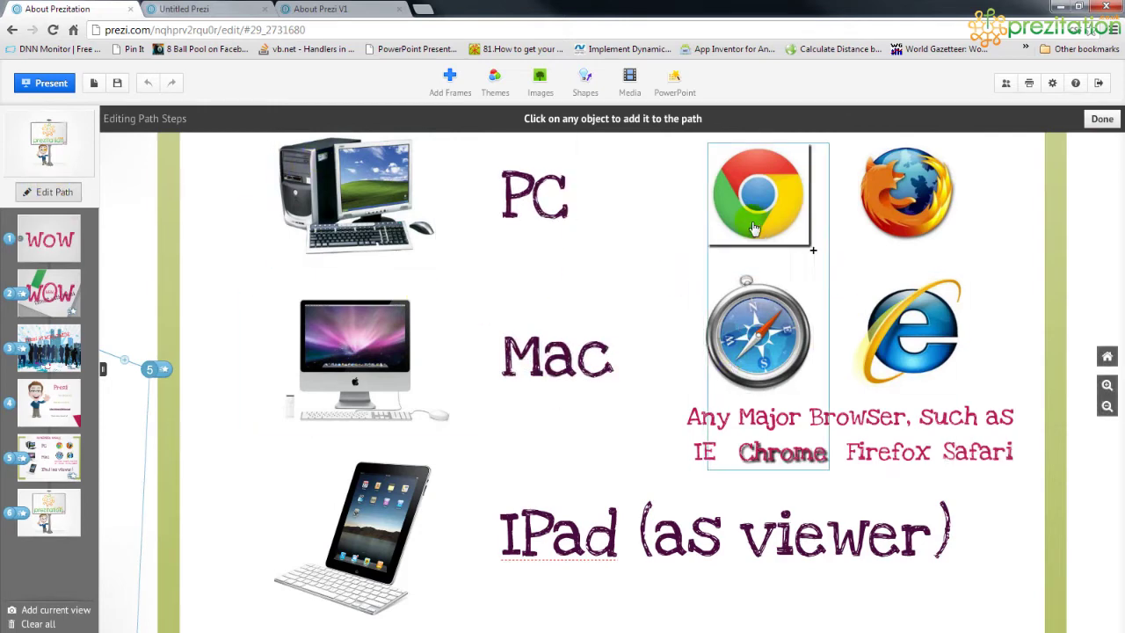
click(54, 201)
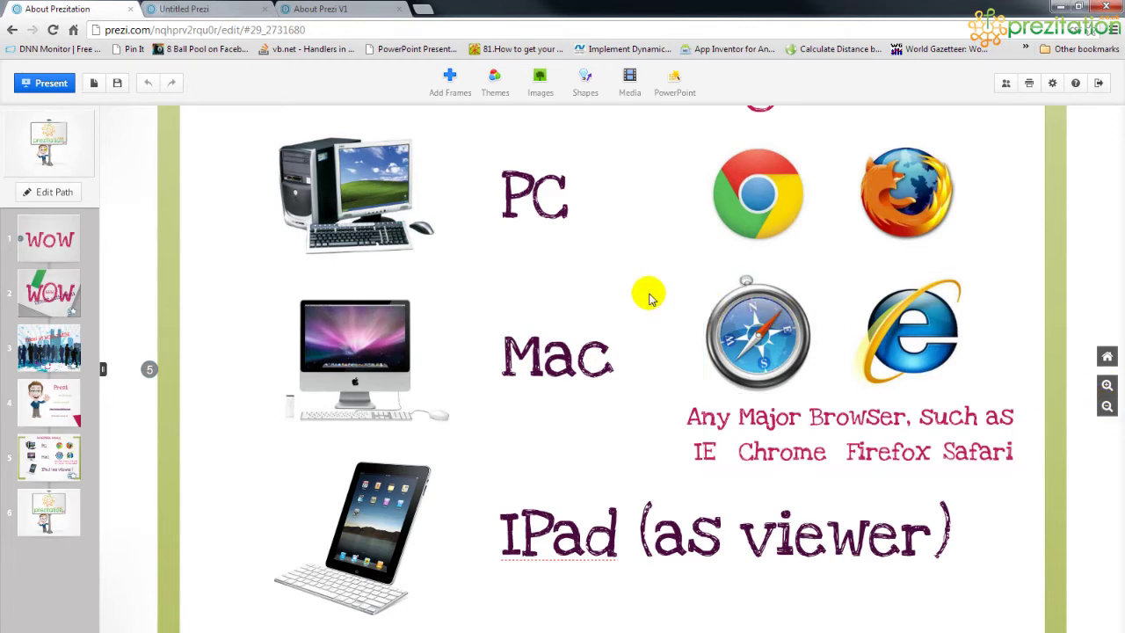
Look through the available themes, the image sources and the shape choices.
click(502, 94)
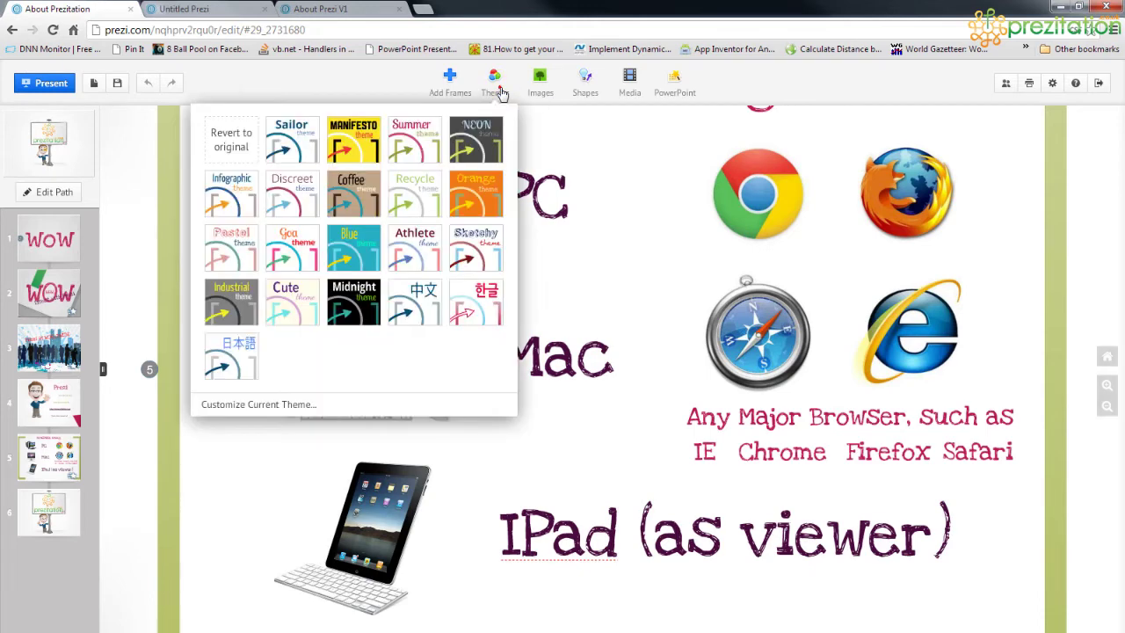
click(545, 93)
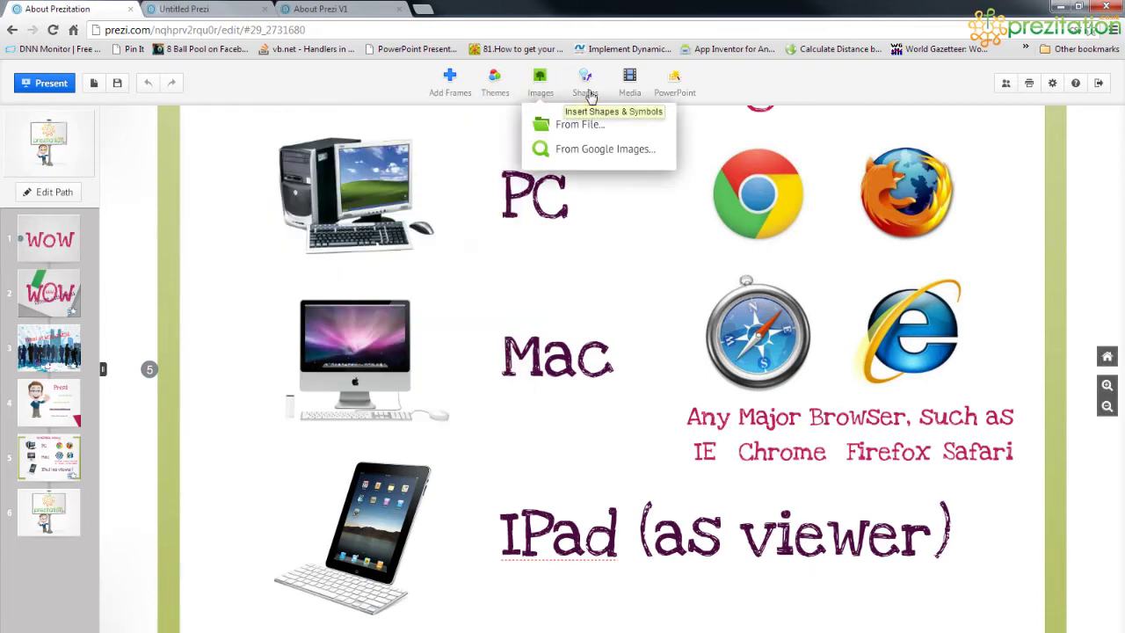
click(586, 88)
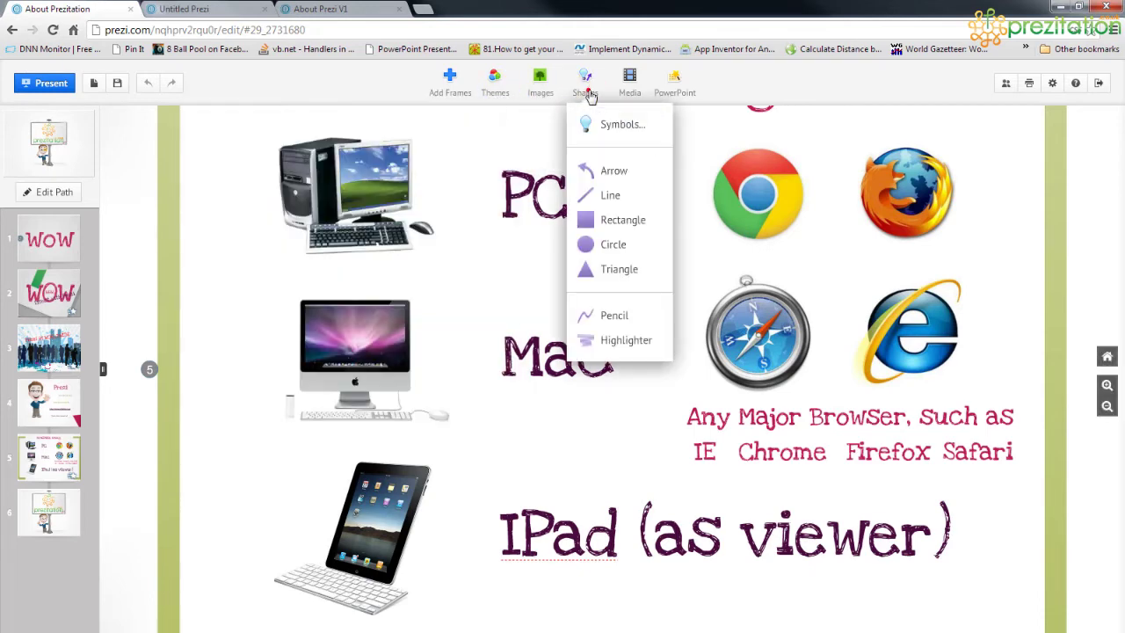
Browse the symbol library and insert the white flag symbol into the Available Using frame.
click(624, 125)
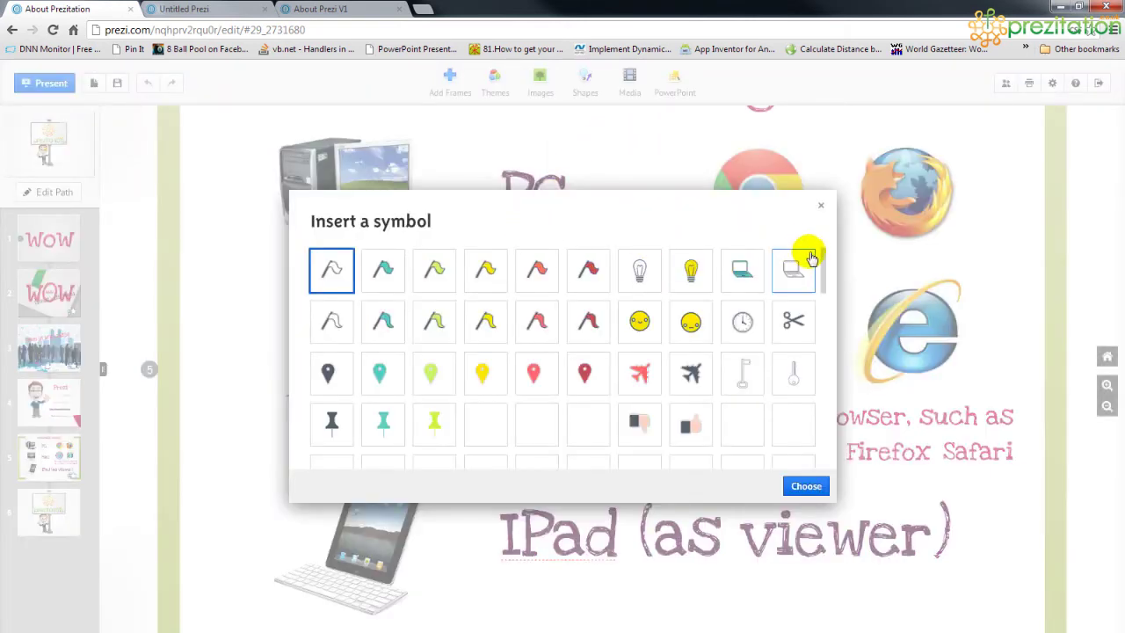
scroll(824, 266, down, 5)
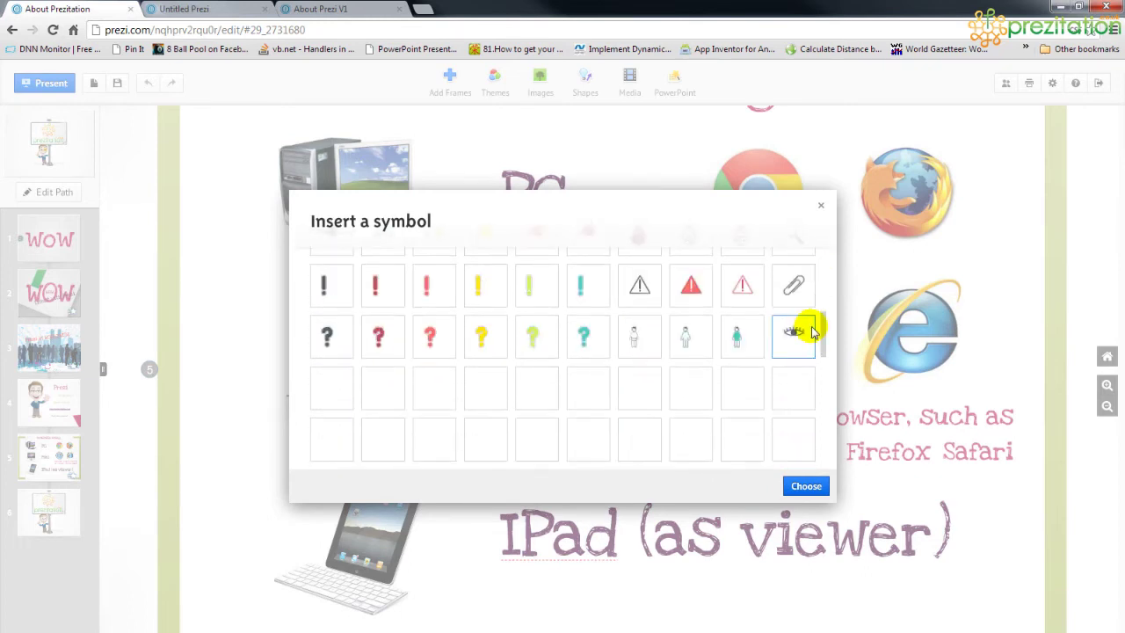
scroll(813, 345, down, 3)
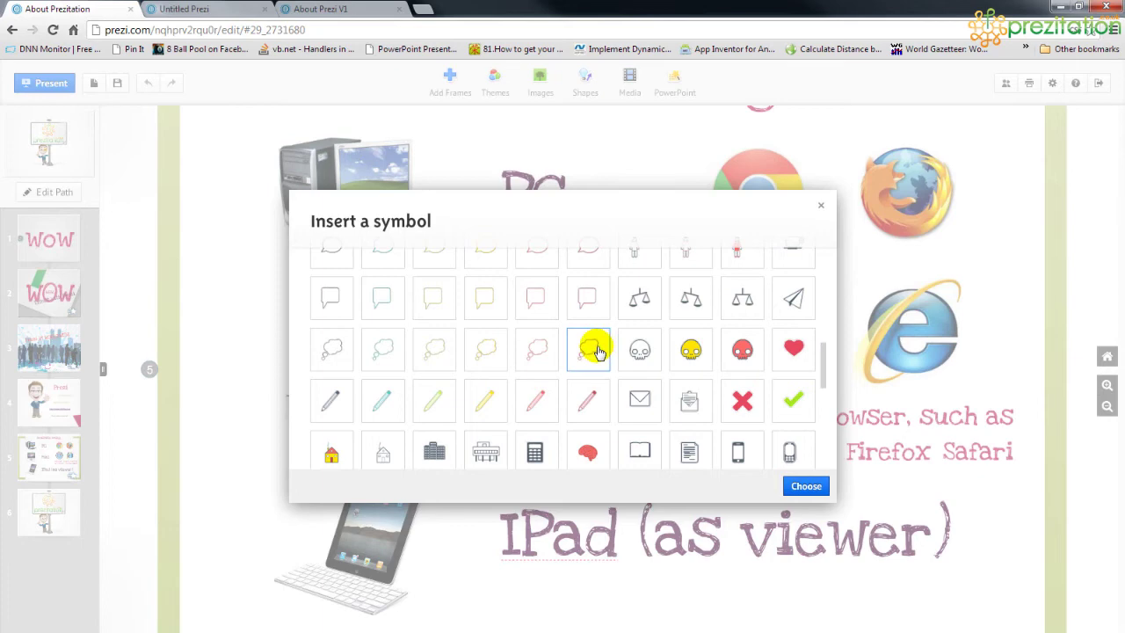
click(596, 352)
click(805, 486)
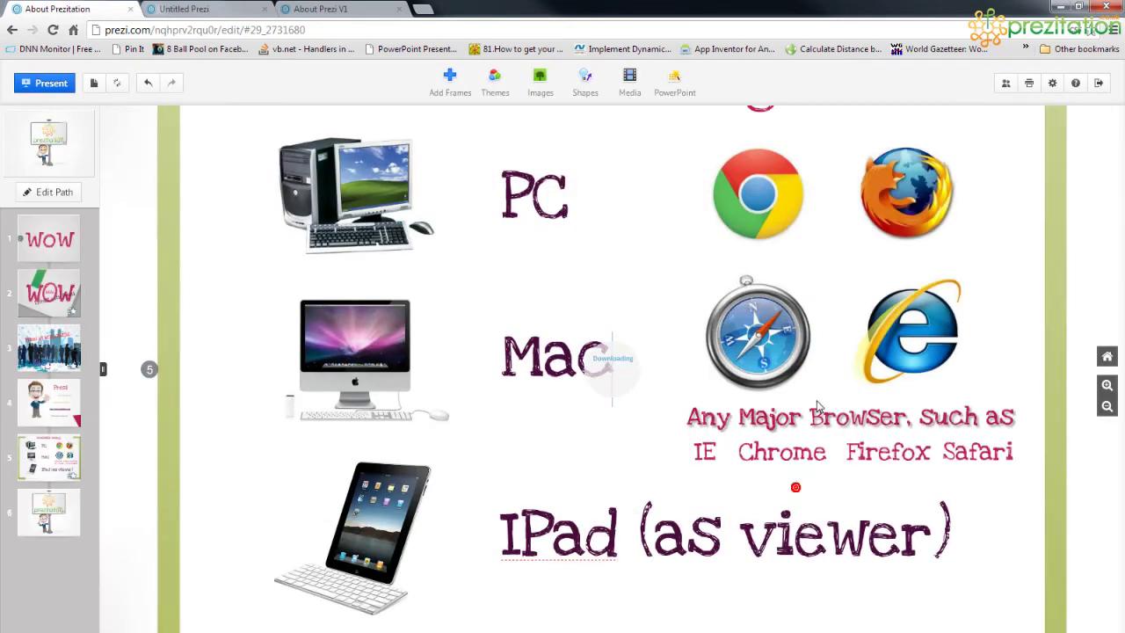
scroll(1028, 380, down, 3)
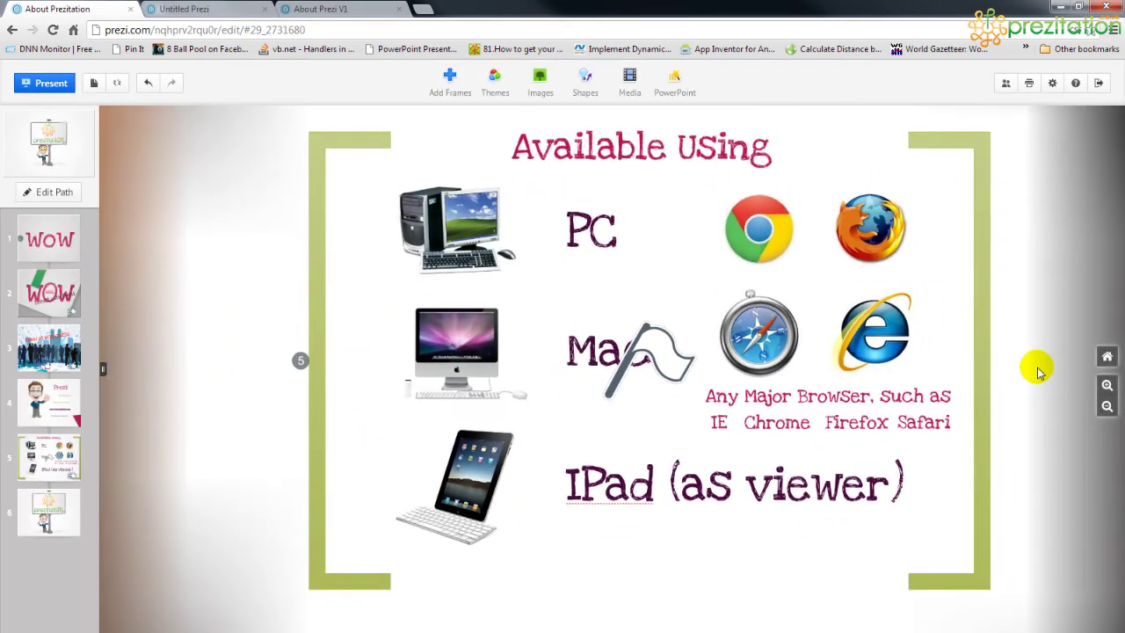
Try the green and dark grey globe symbol on a blank area of the canvas and delete it.
scroll(1026, 378, down, 3)
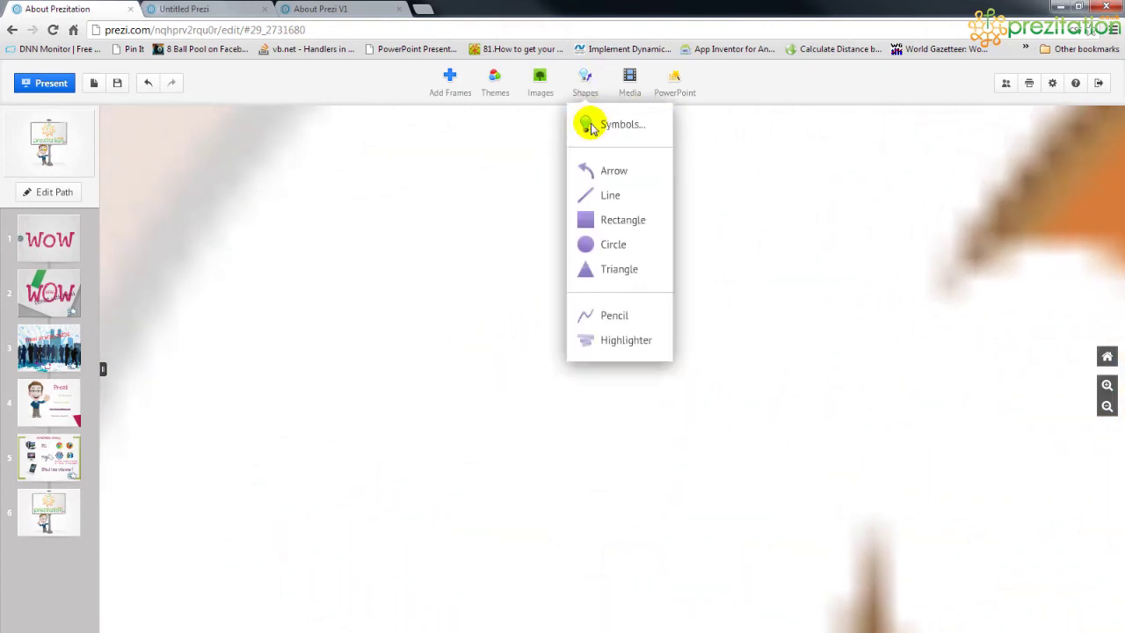
click(588, 123)
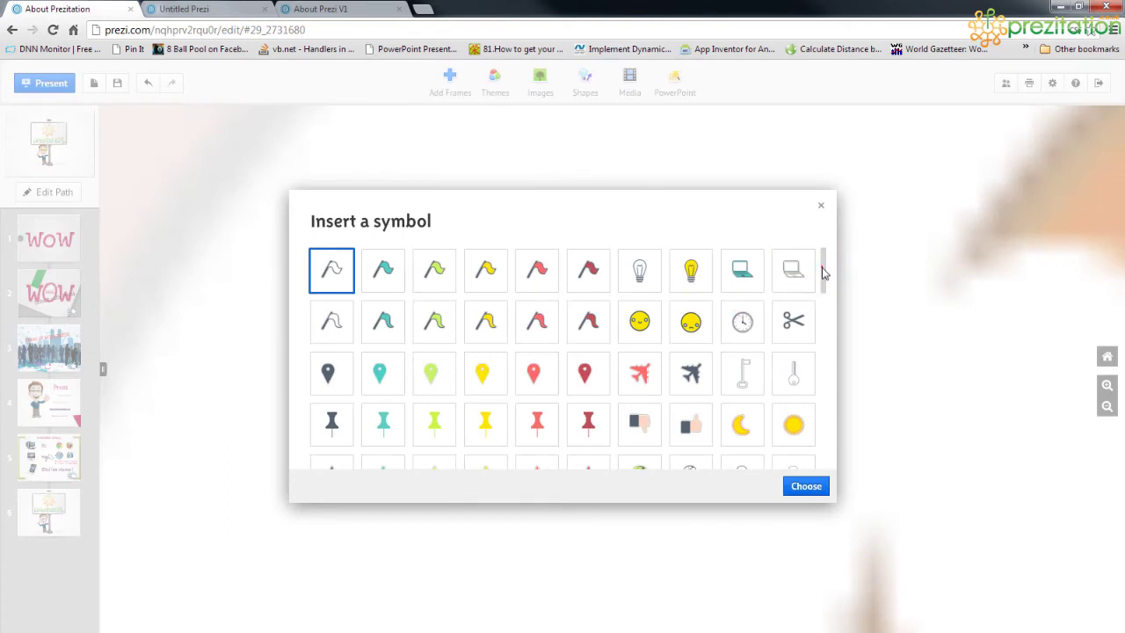
drag(823, 273, 823, 281)
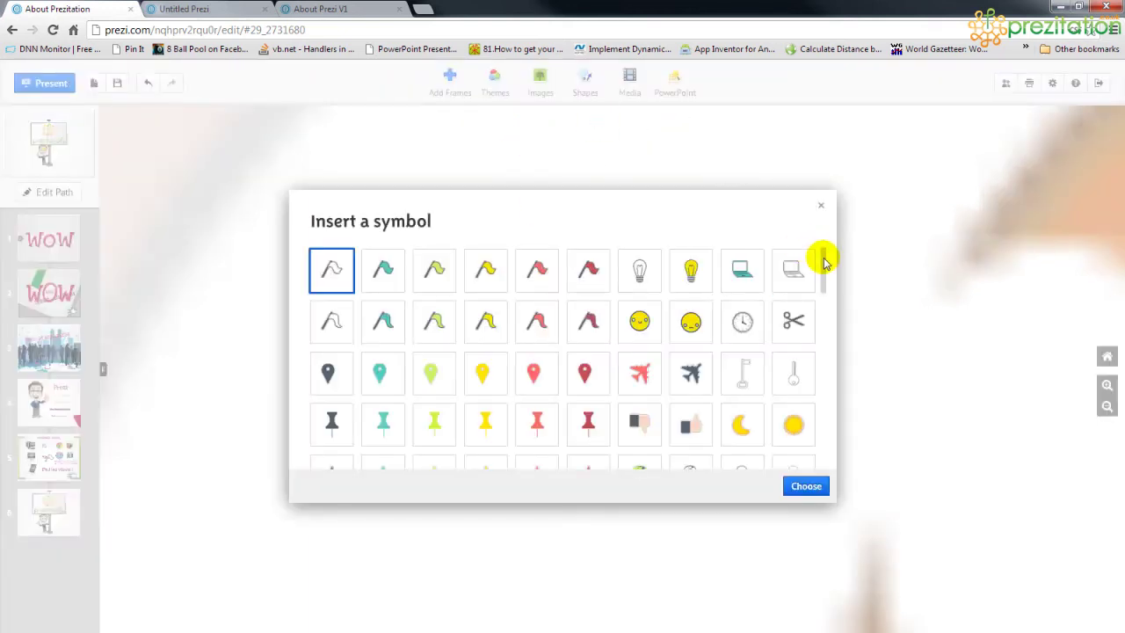
drag(821, 254, 785, 331)
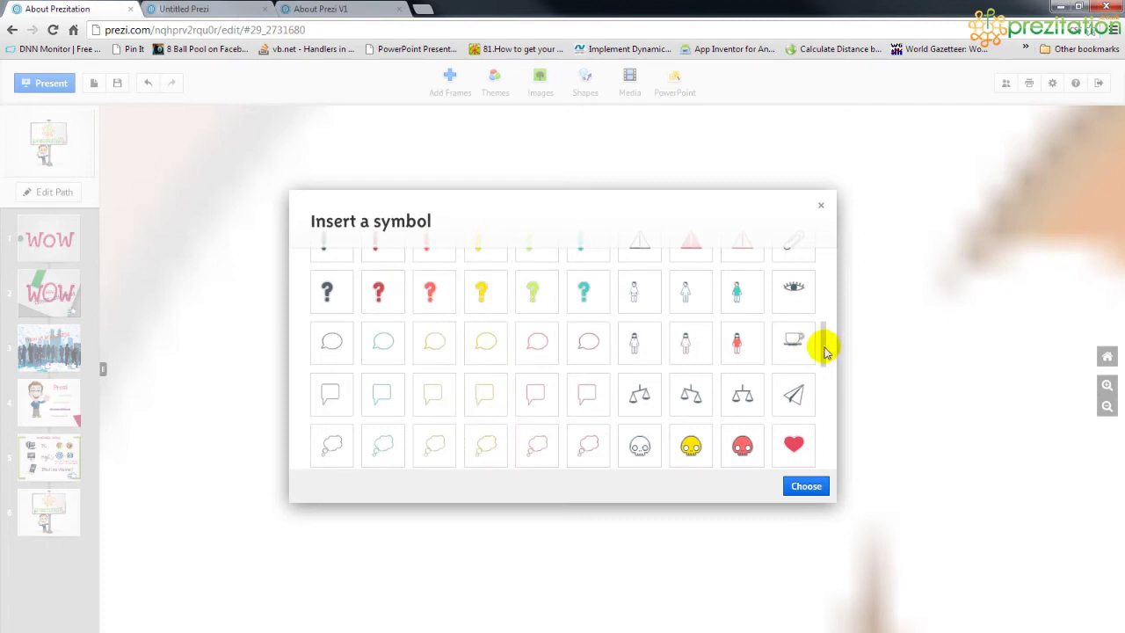
drag(824, 352, 822, 310)
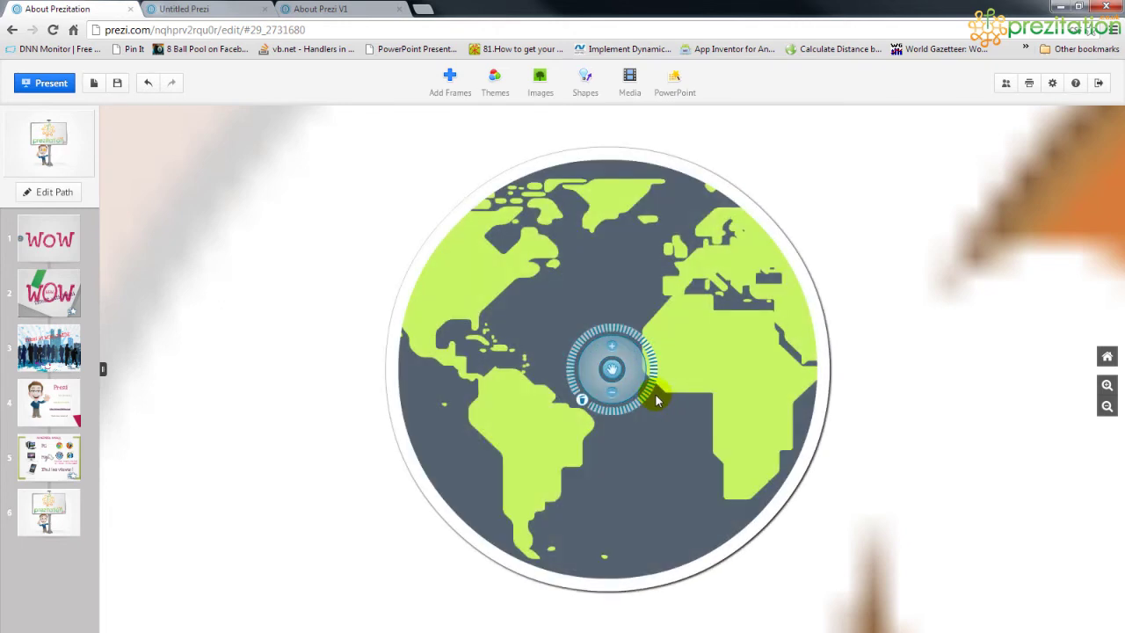
key(Delete)
Browse the frame layouts and insert the Overcome a barrier layout in the blank area.
click(460, 98)
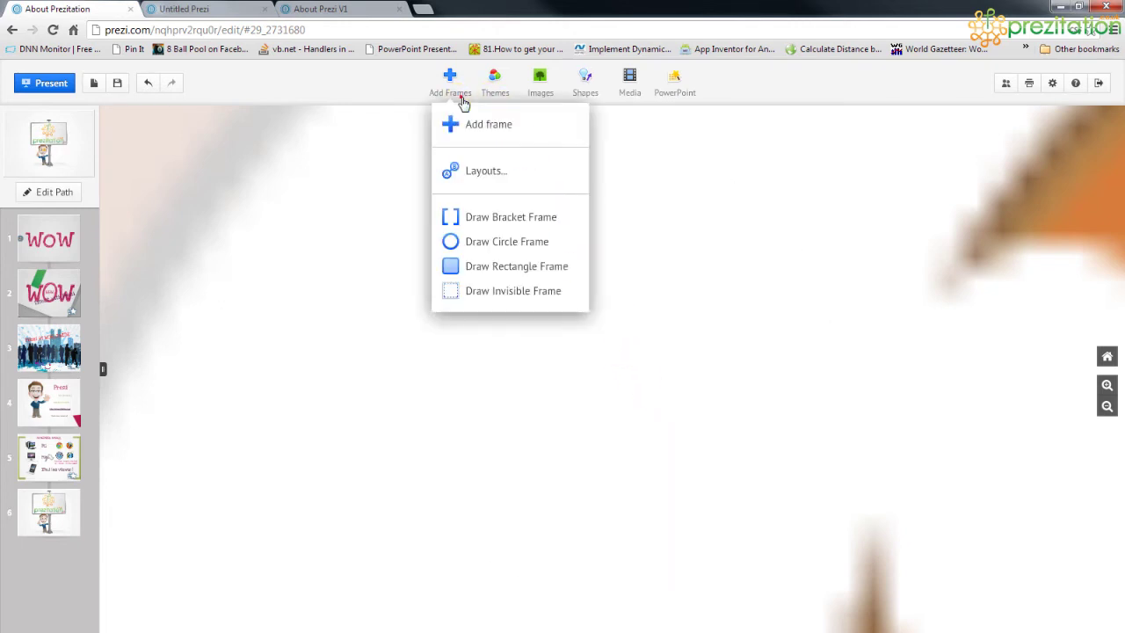
click(501, 169)
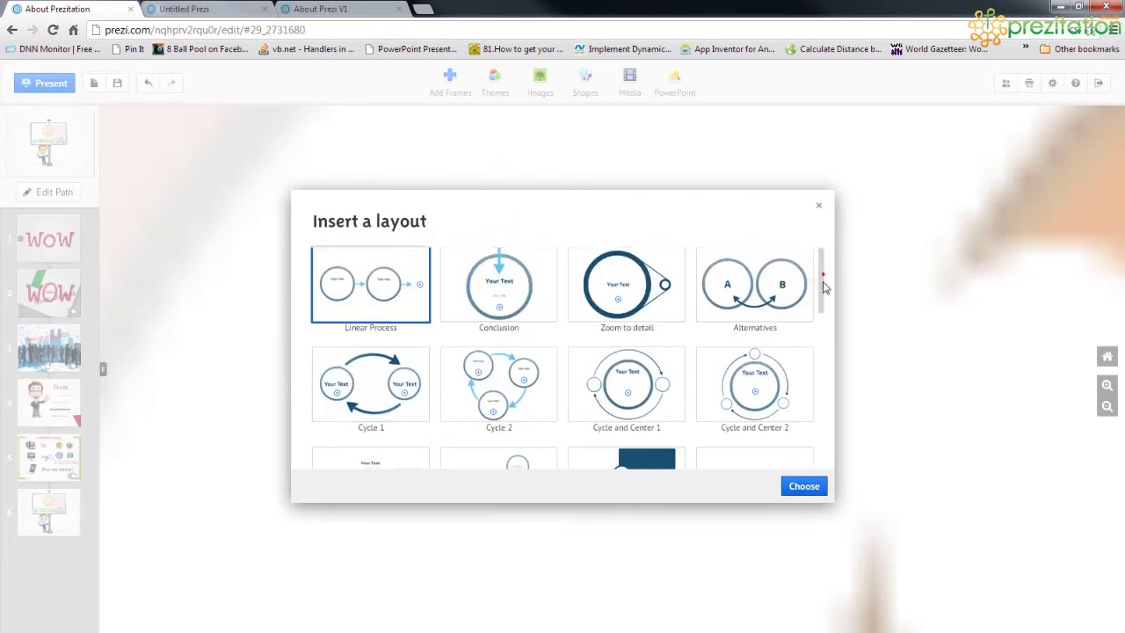
drag(821, 280, 822, 435)
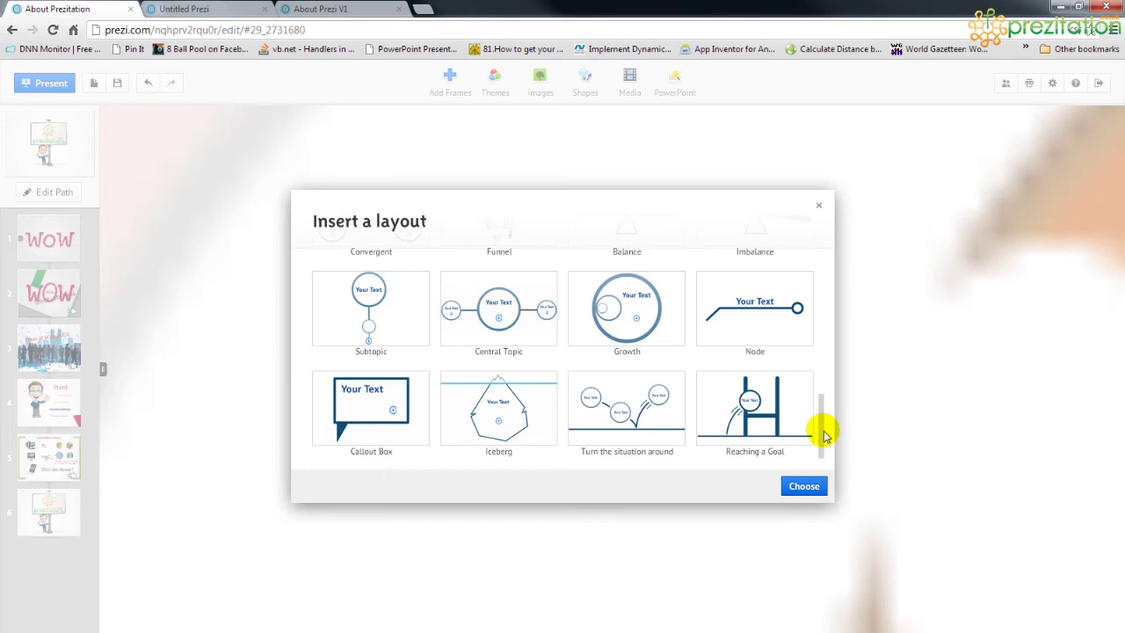
drag(824, 433, 826, 325)
click(631, 336)
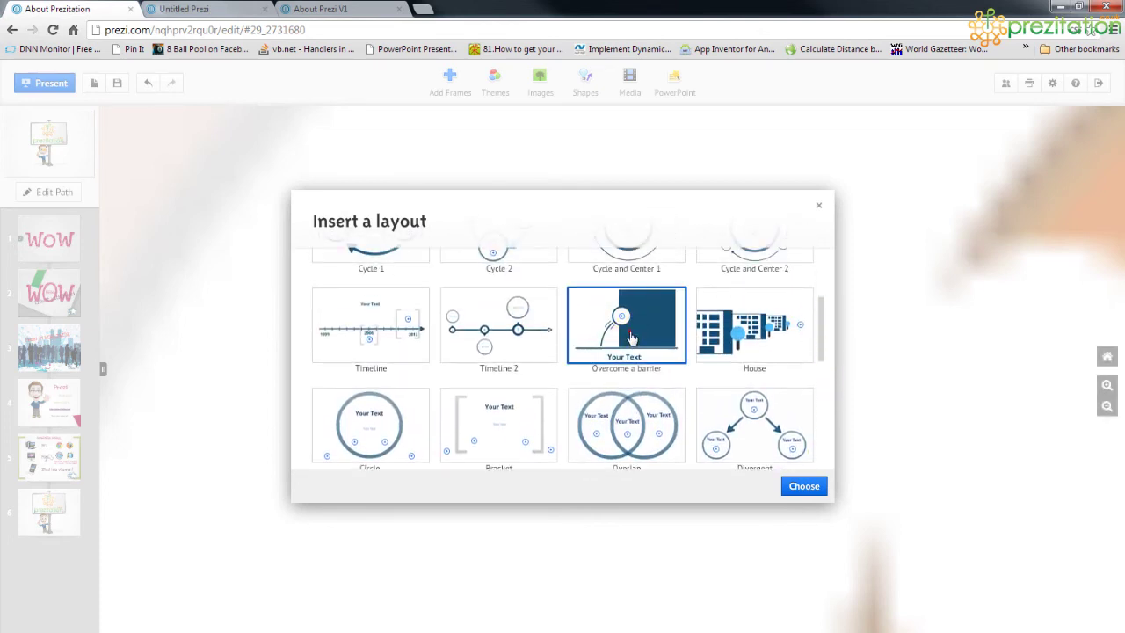
click(804, 486)
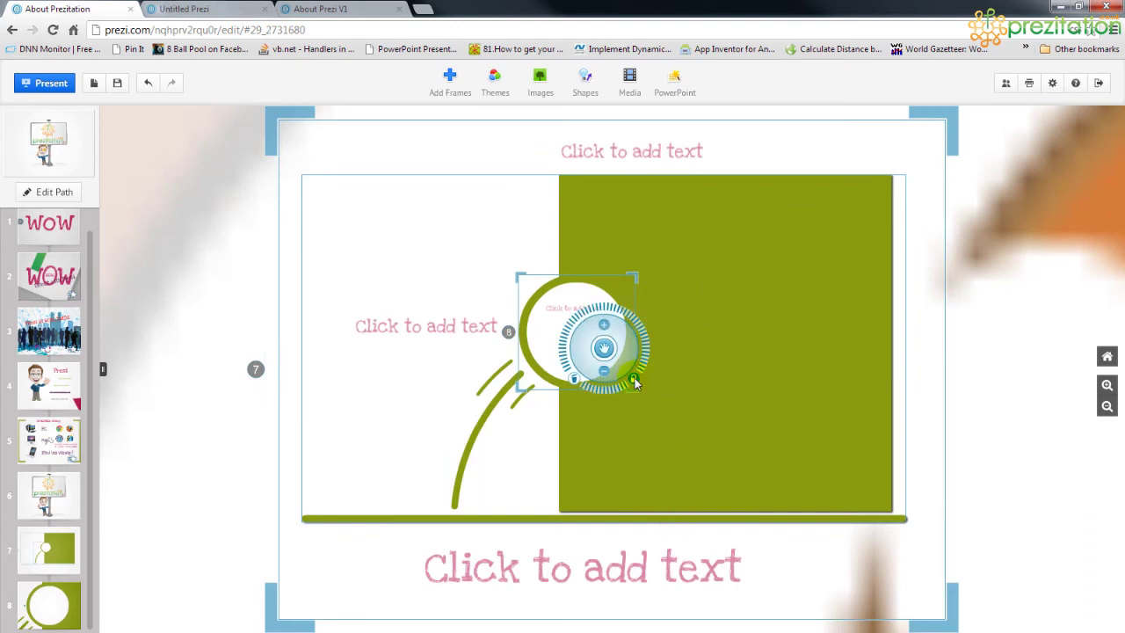
Ungroup the barrier drawing inside the inserted layout and clear the selection.
click(692, 314)
click(634, 382)
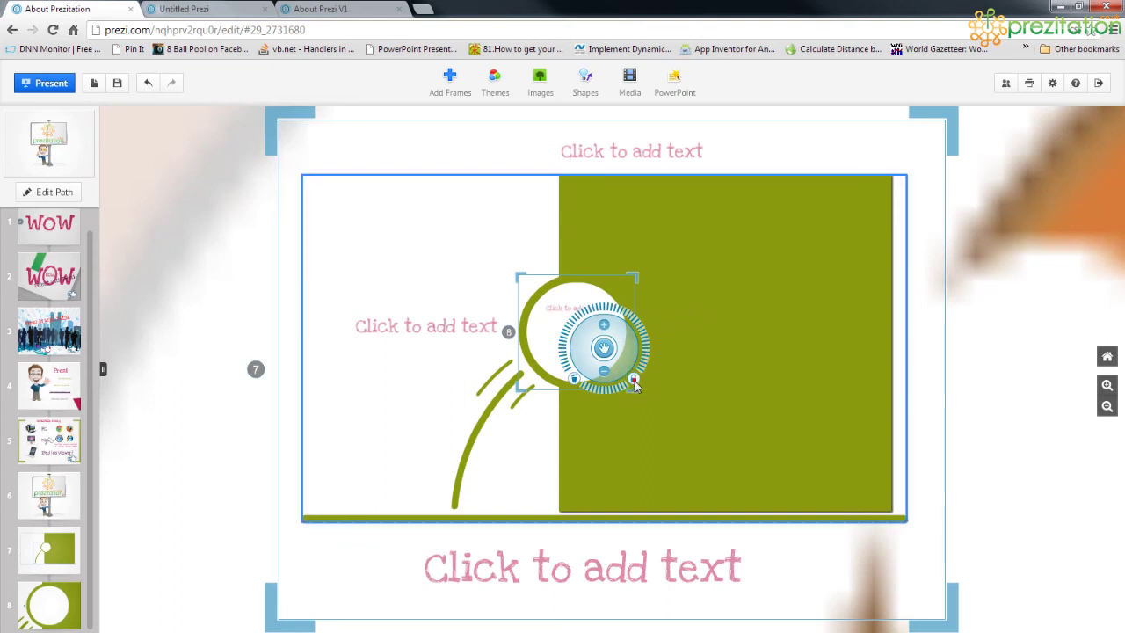
click(936, 338)
Select the green rectangle, the ground line and the ball's motion strokes one by one to check the separate parts.
click(767, 325)
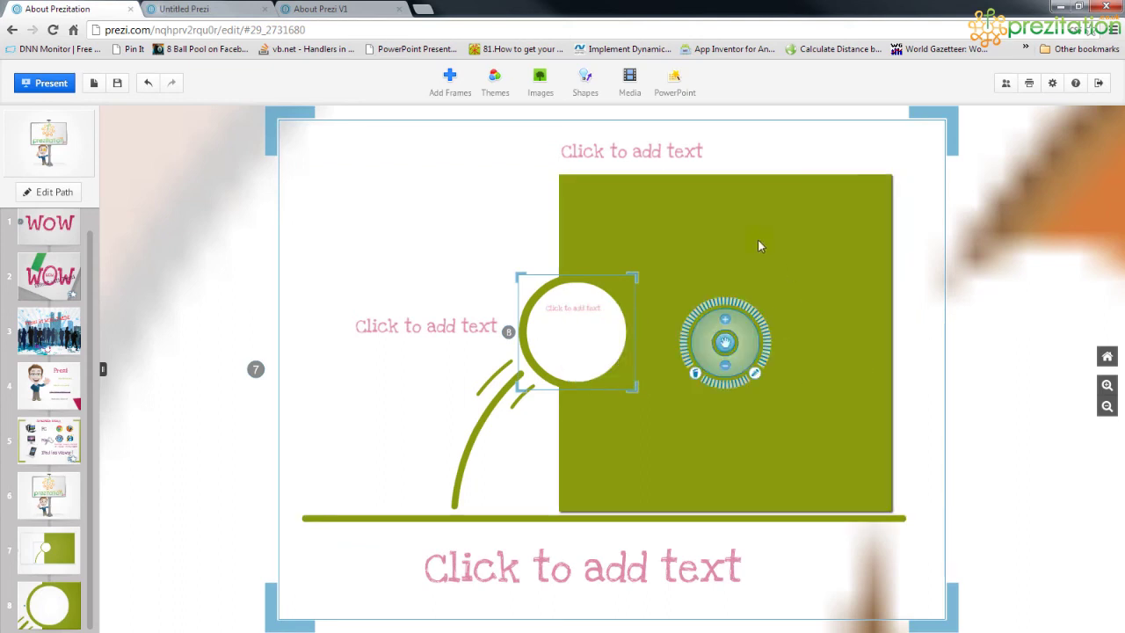
click(653, 518)
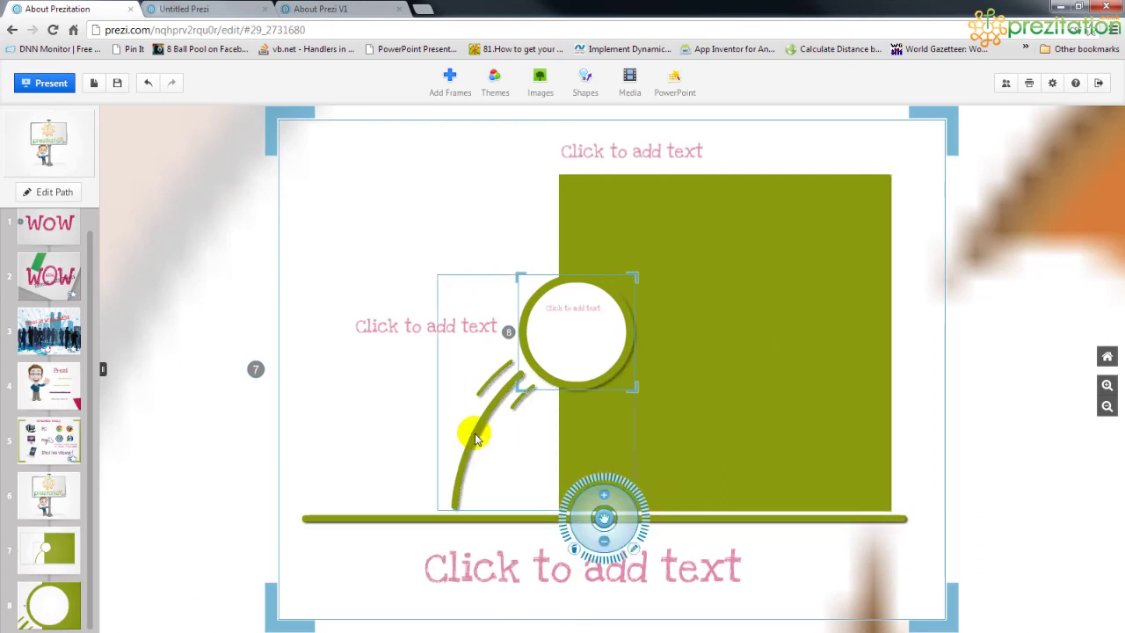
click(492, 393)
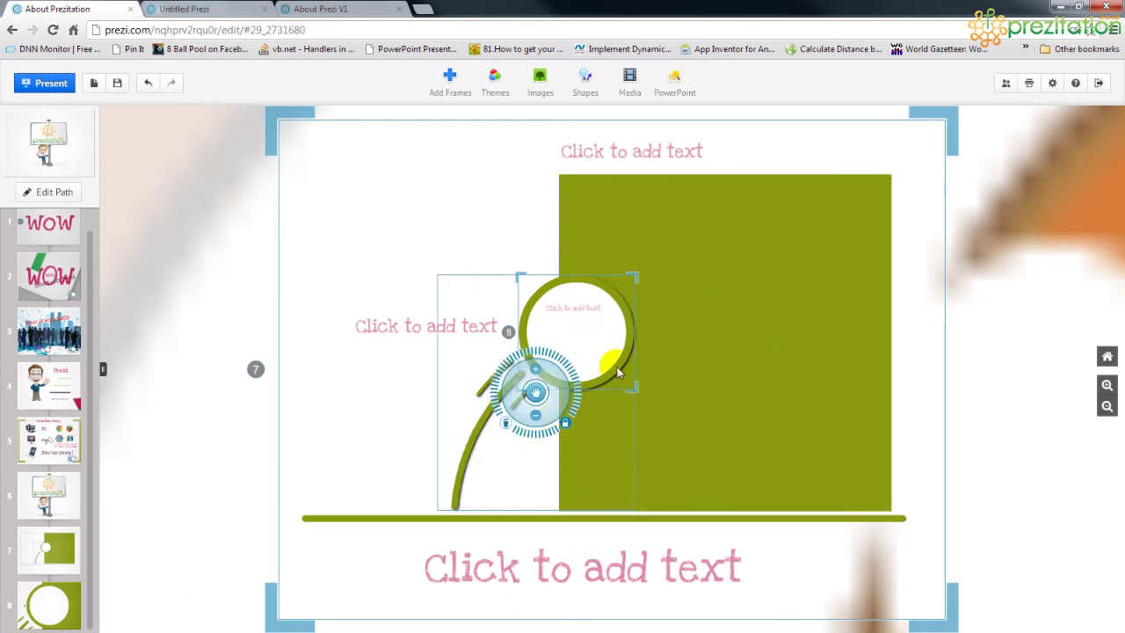
click(713, 354)
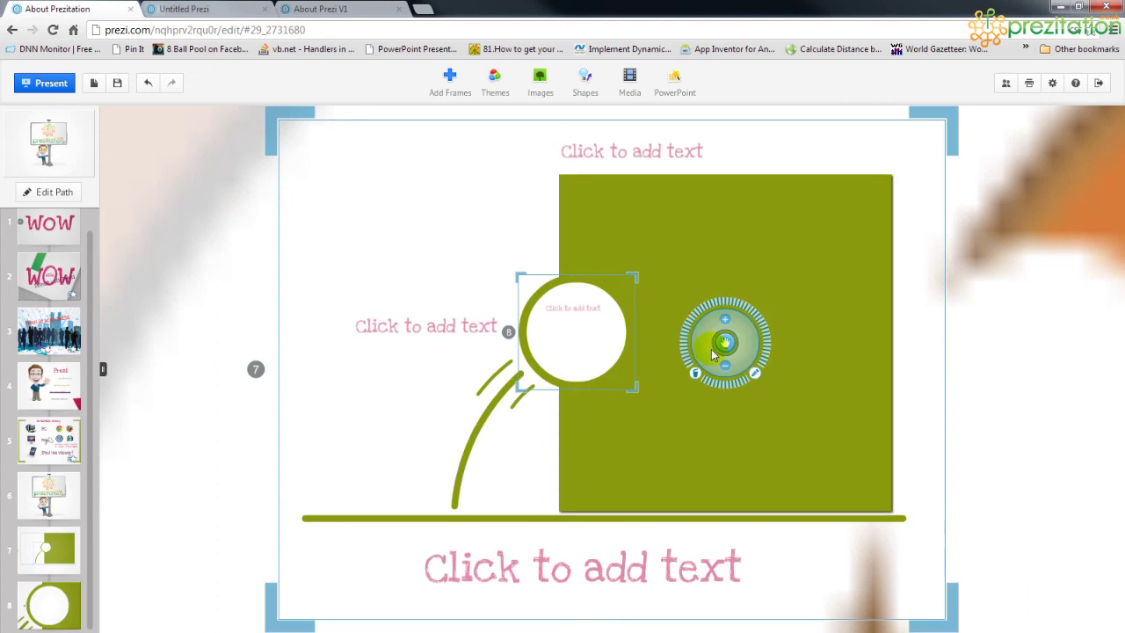
Select the whole barrier layout, including its frame, text placeholders and shapes.
scroll(713, 354, down, 2)
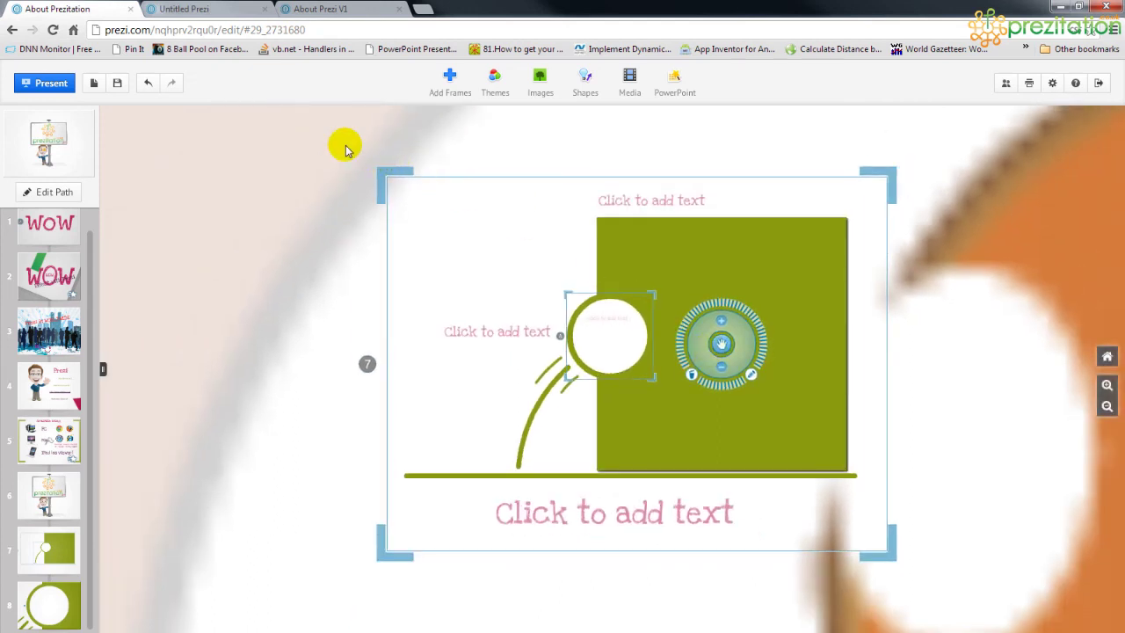
drag(348, 142, 943, 602)
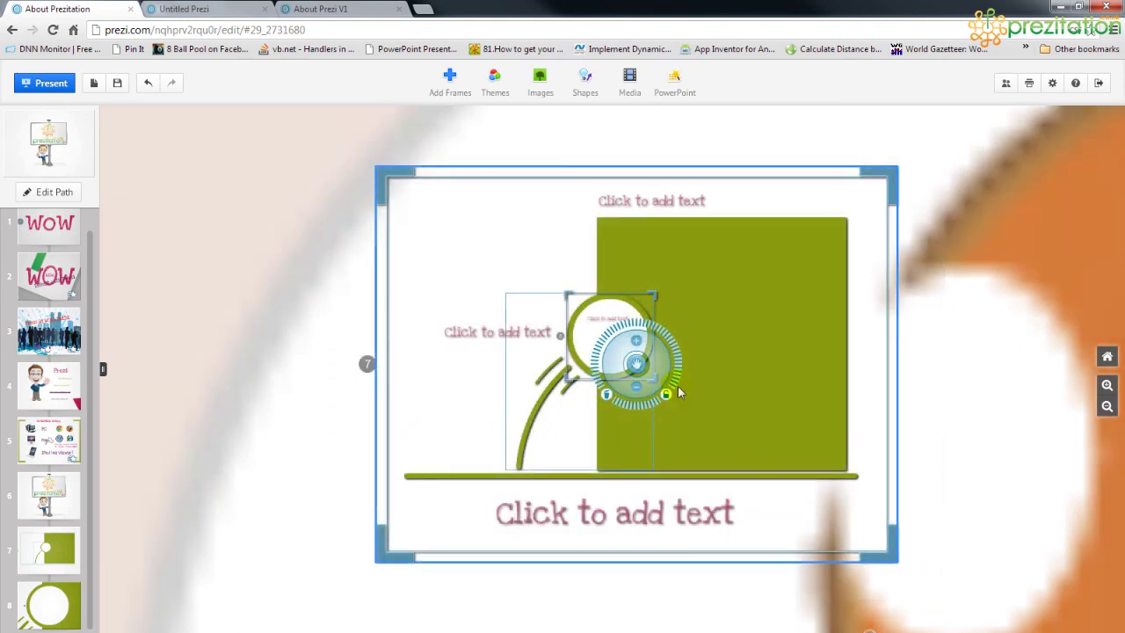